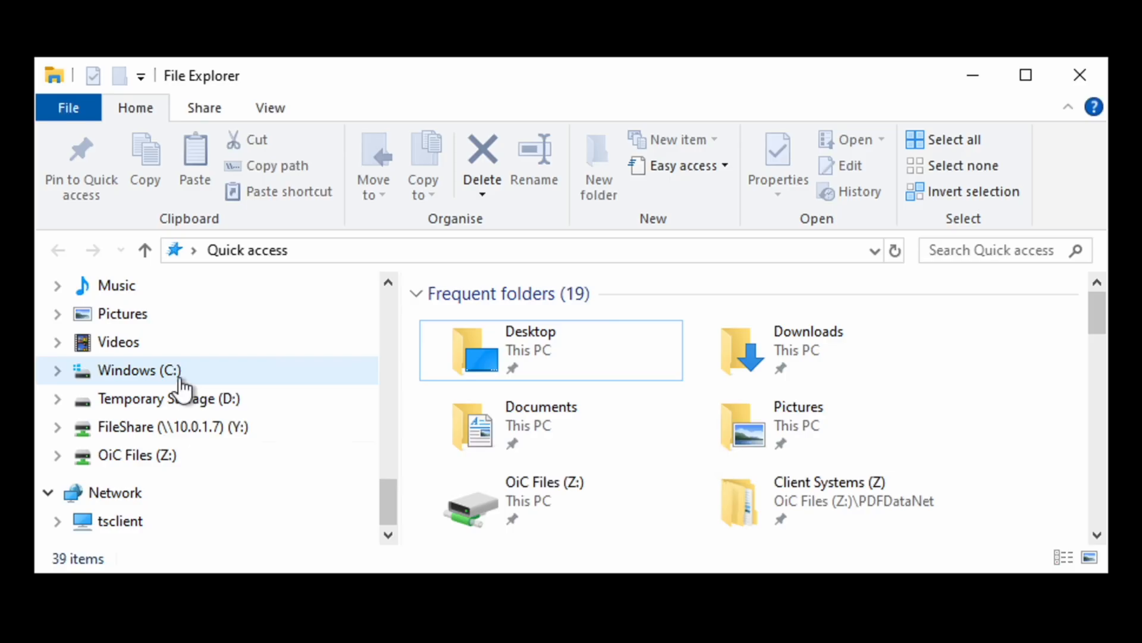
Open the PDF Data Net folder under Program Files, O Imaging Corporation on the C: drive
{"action": "left_click", "coordinate": [158, 374]}
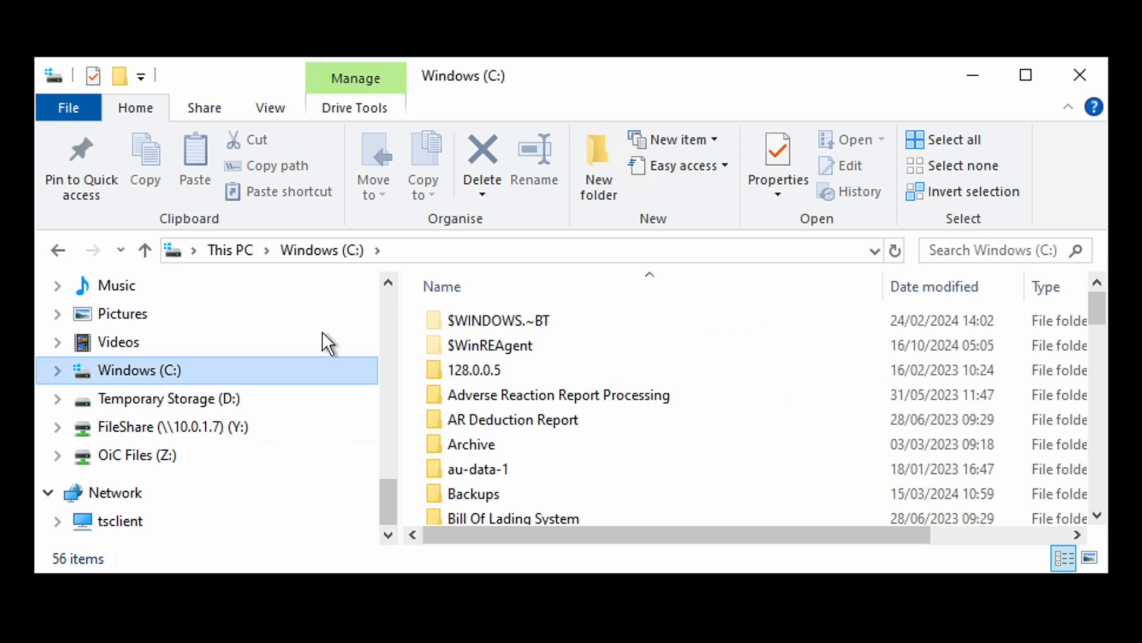
{"action": "scroll", "coordinate": [512, 357], "scroll_direction": "down", "scroll_amount": 15}
{"action": "left_click", "coordinate": [506, 338]}
{"action": "double_click", "coordinate": [501, 338]}
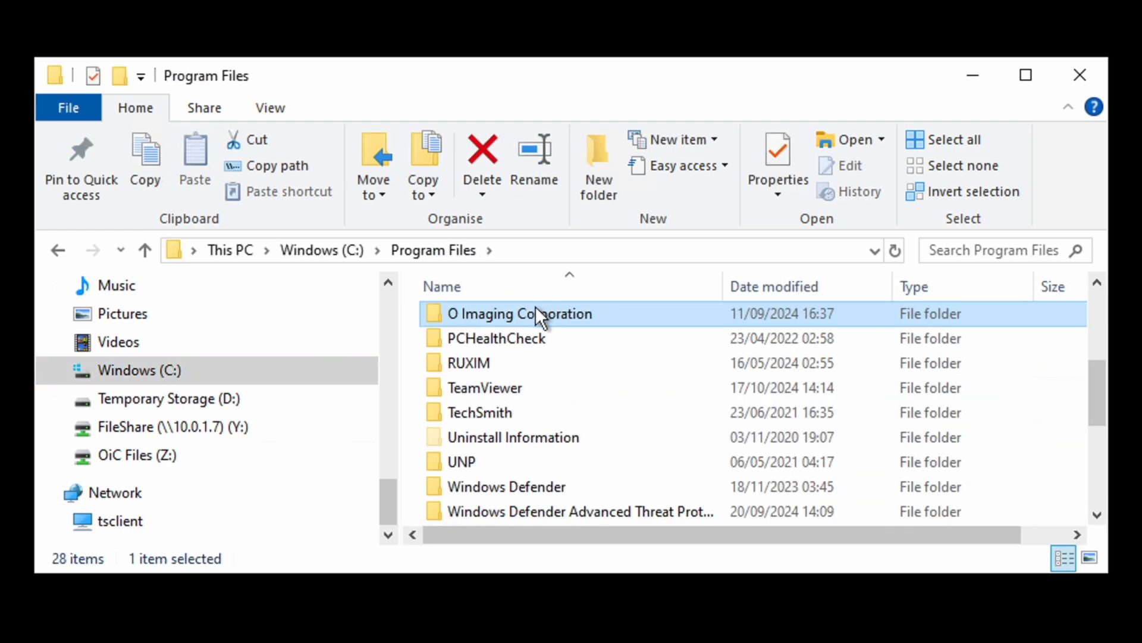
{"action": "double_click", "coordinate": [536, 314]}
{"action": "double_click", "coordinate": [502, 348]}
Find PDFMarkup.exe among the program files and create a desktop shortcut for it
{"action": "type", "text": "pdf"}
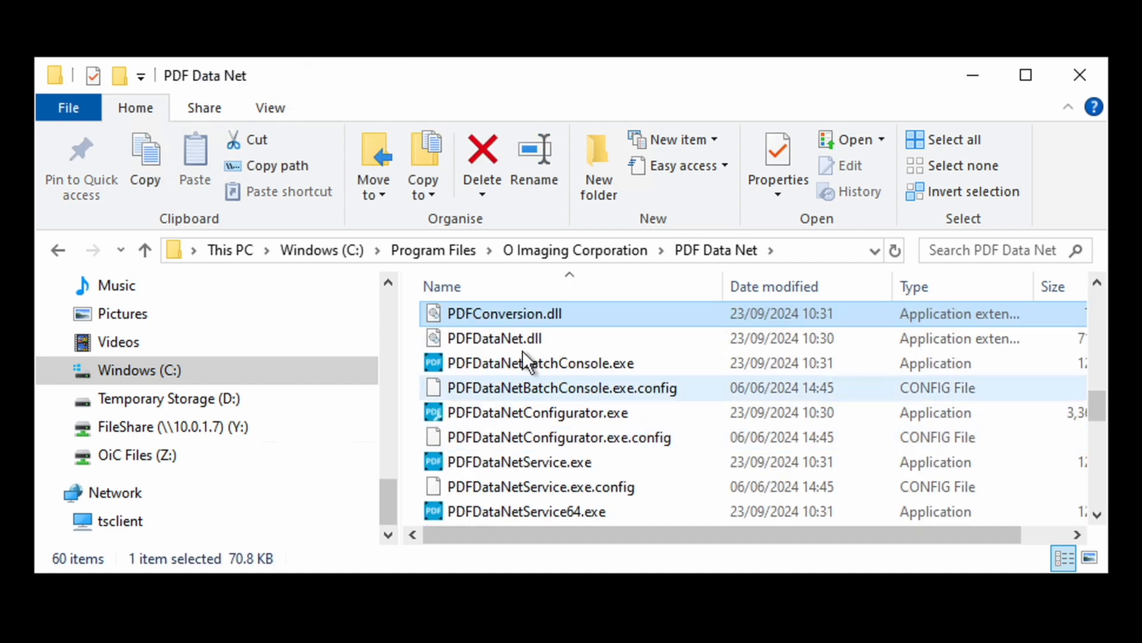
{"action": "scroll", "coordinate": [512, 411], "scroll_direction": "down", "scroll_amount": 3}
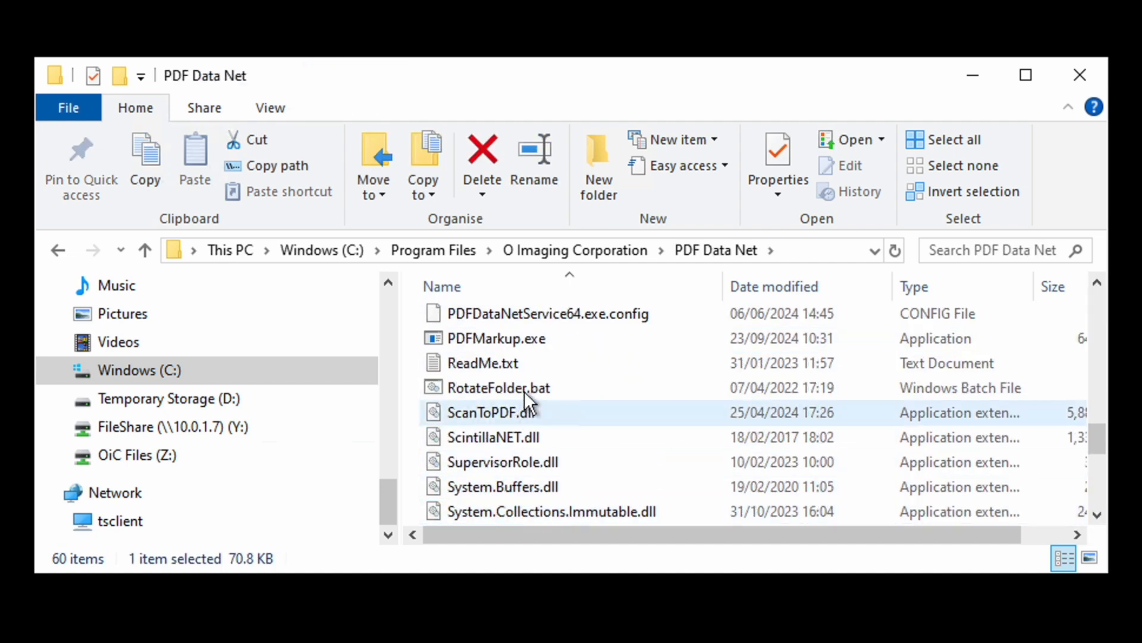
{"action": "left_click", "coordinate": [536, 336]}
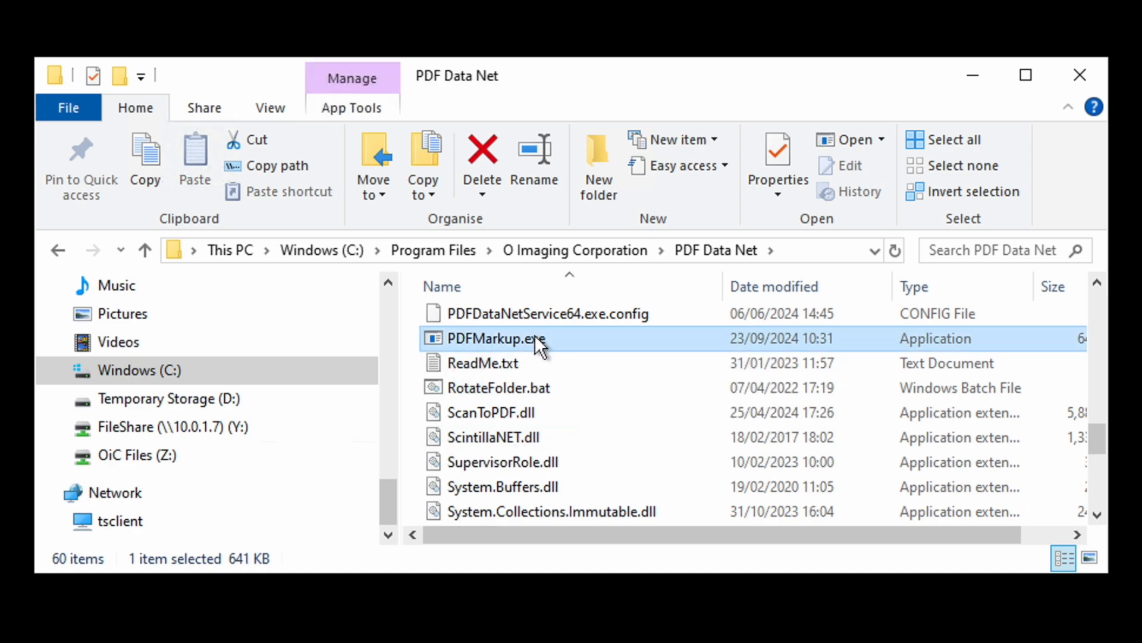
{"action": "right_click", "coordinate": [535, 335]}
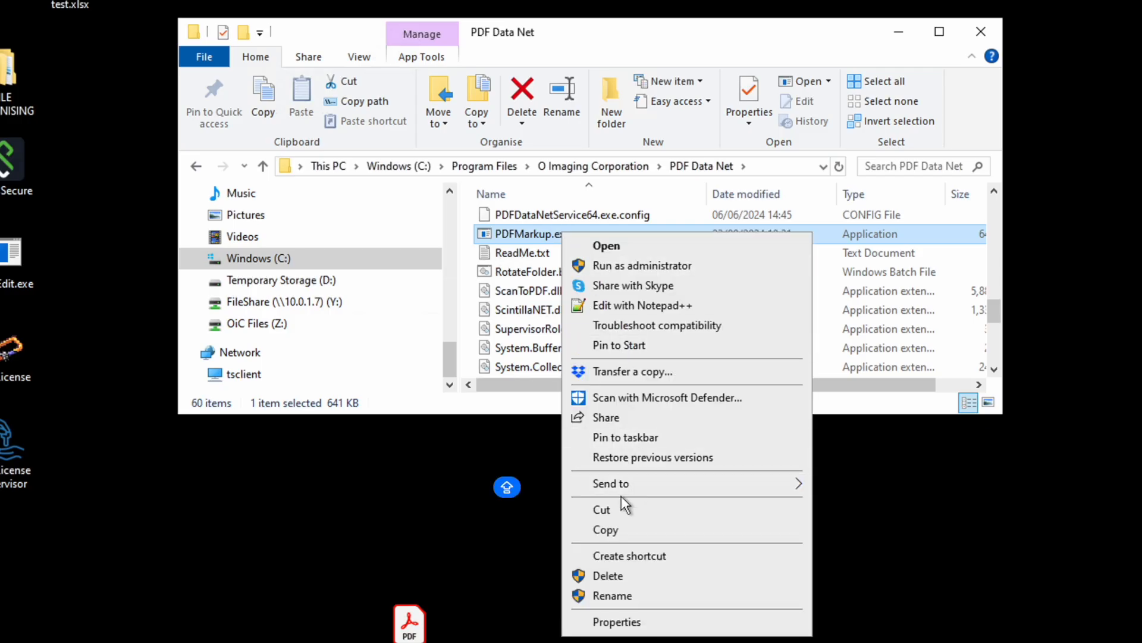
{"action": "left_click", "coordinate": [632, 556]}
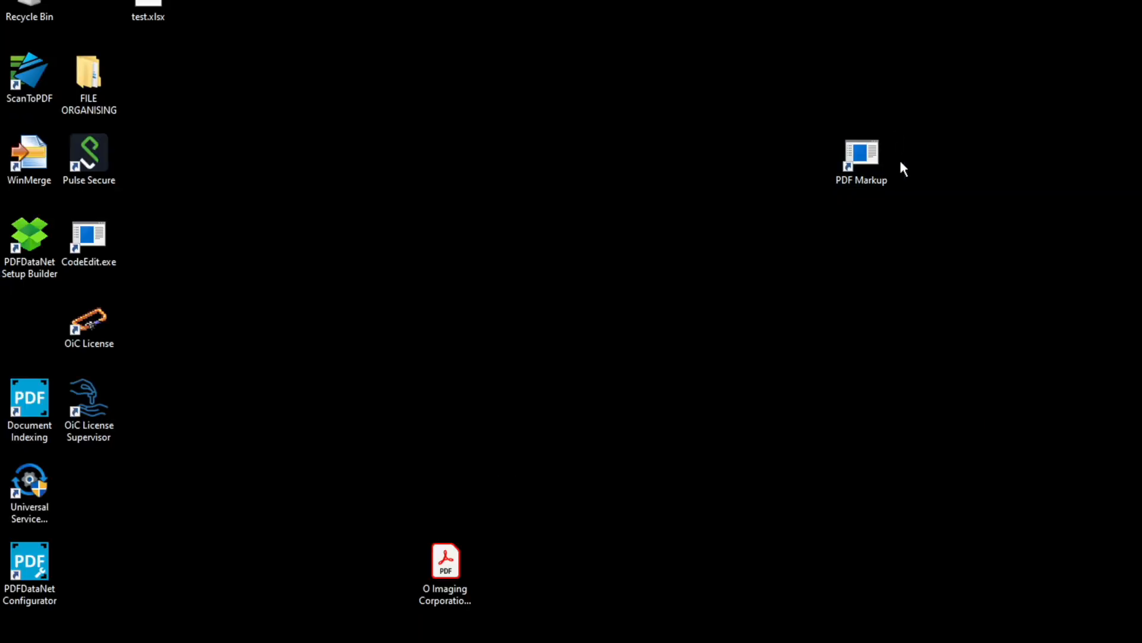
Launch PDF Markup maximised from its desktop shortcut and select the PDFDataNet Documentation document class
{"action": "double_click", "coordinate": [855, 158]}
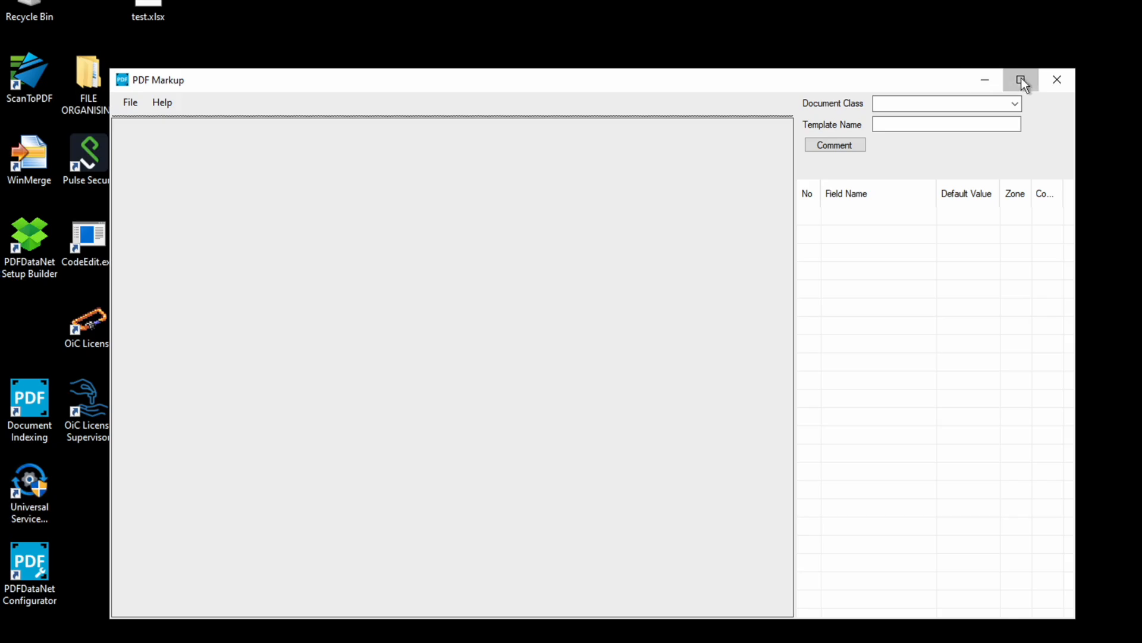
{"action": "left_click", "coordinate": [1017, 79]}
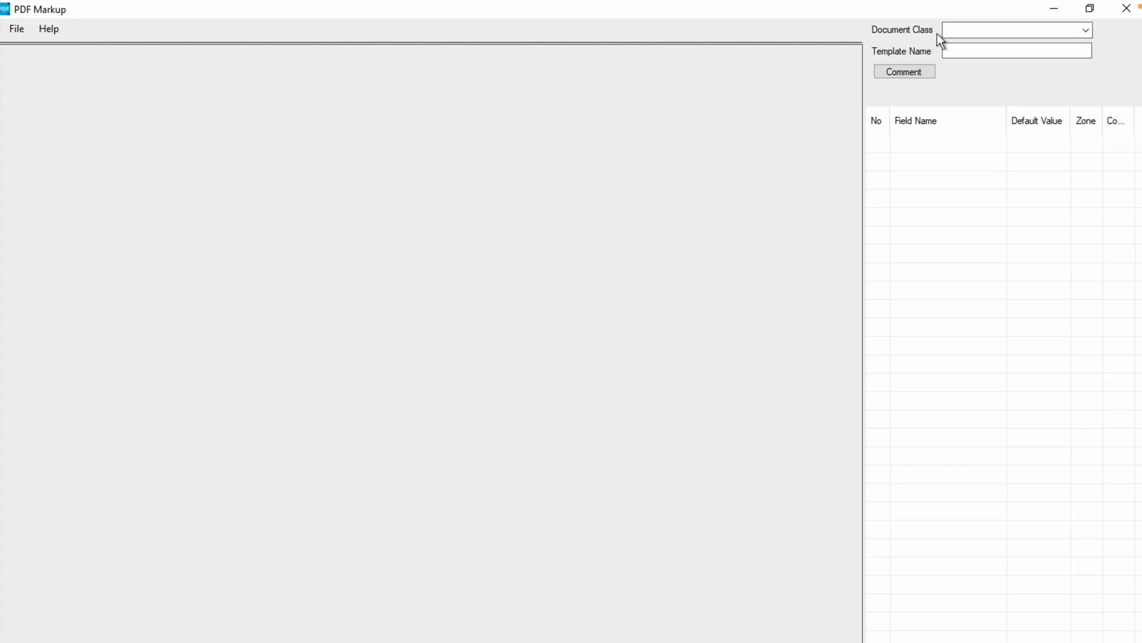
{"action": "left_click", "coordinate": [1088, 33]}
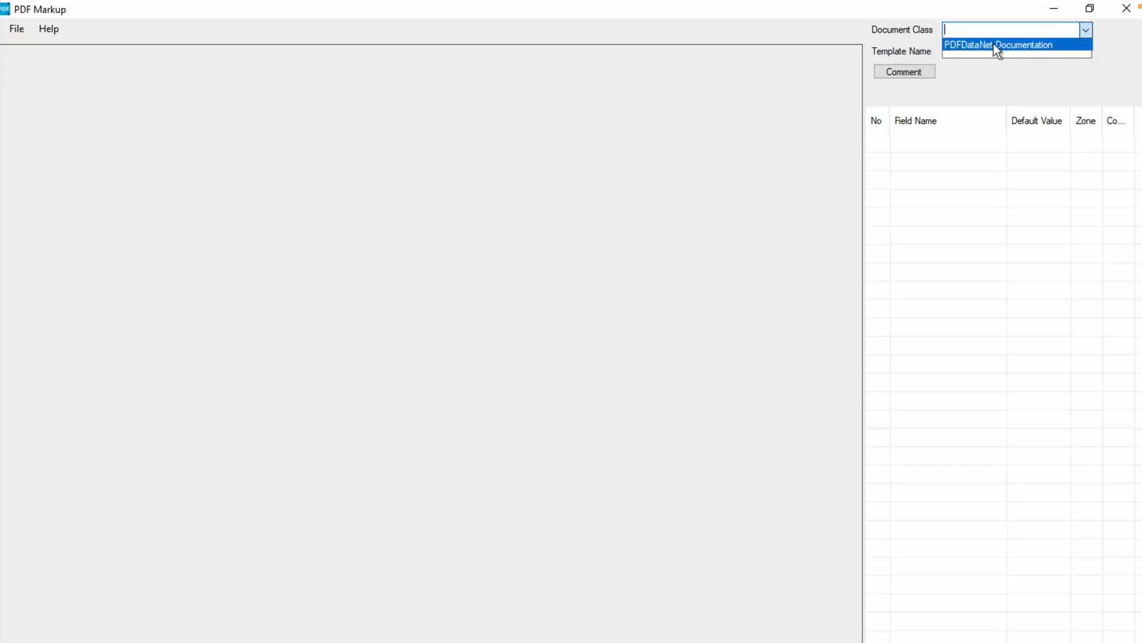
{"action": "left_click", "coordinate": [962, 45]}
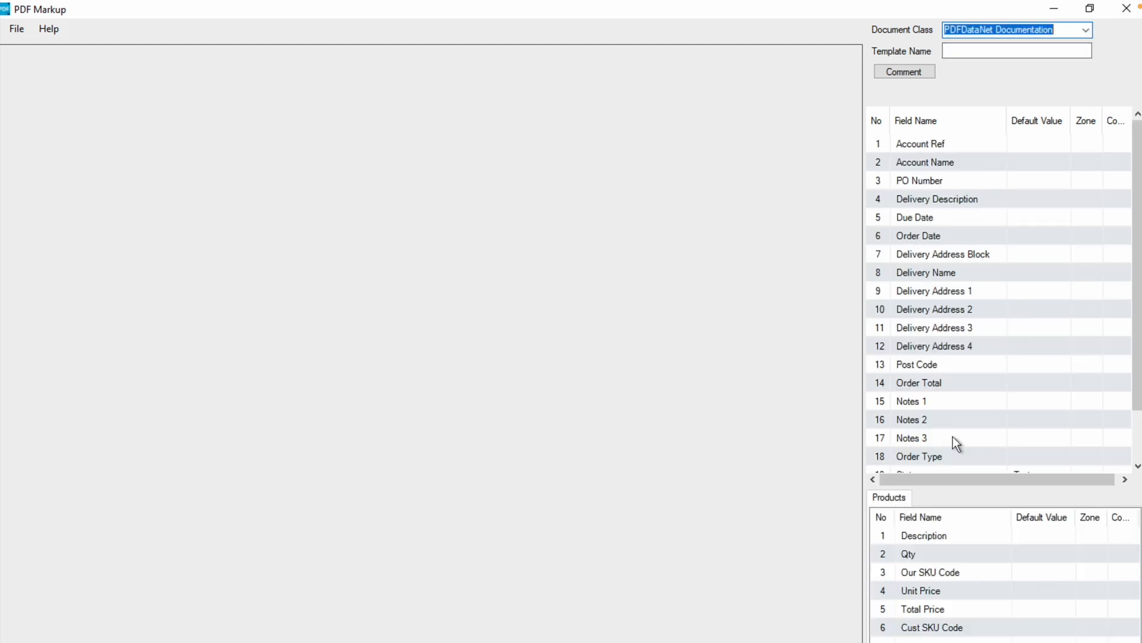
{"action": "scroll", "coordinate": [1010, 214], "scroll_direction": "down", "scroll_amount": 1}
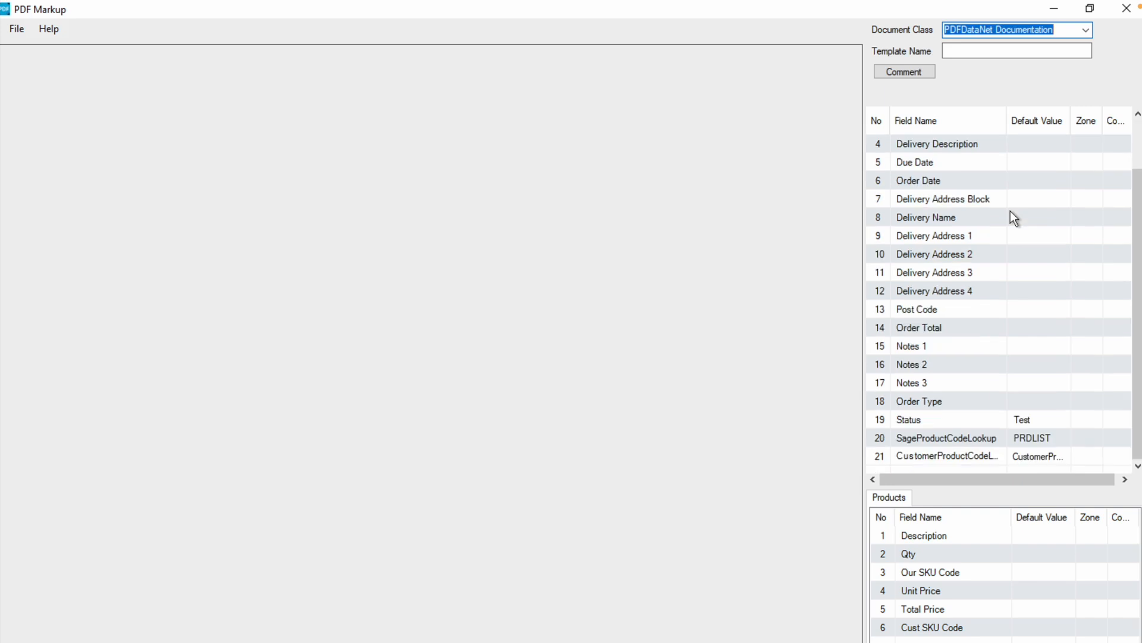
Open the O Imaging Corporation purchase order PDF from the Desktop folder
{"action": "left_click", "coordinate": [18, 30]}
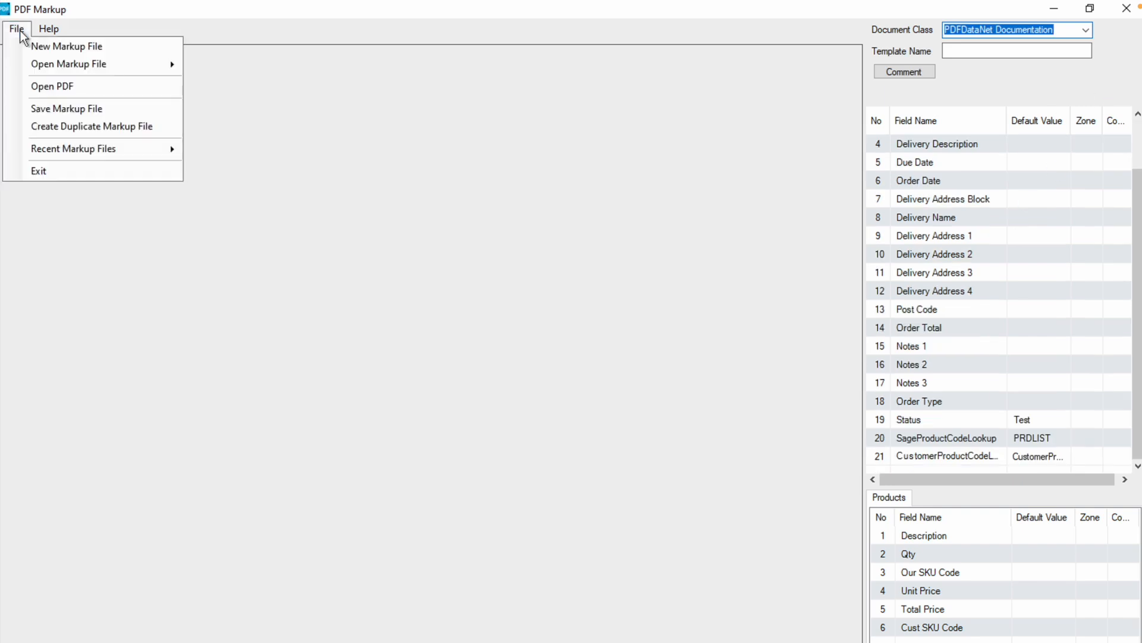
{"action": "left_click", "coordinate": [55, 91]}
{"action": "left_click", "coordinate": [53, 310]}
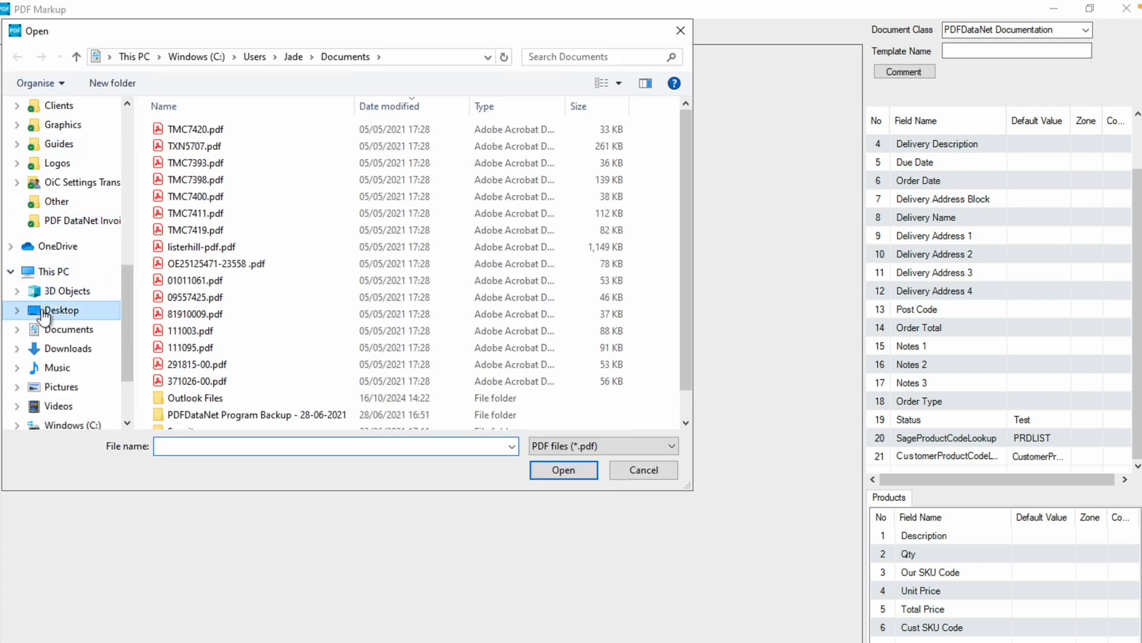
{"action": "left_click", "coordinate": [214, 145]}
{"action": "left_click", "coordinate": [568, 478]}
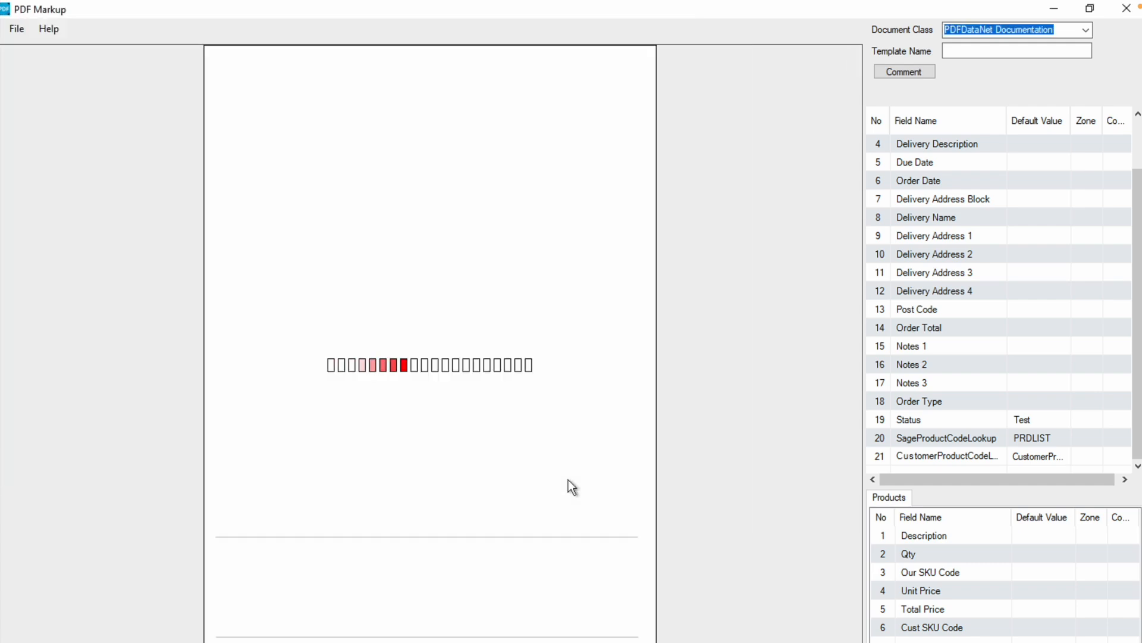
Name the template PDFDataNet
{"action": "left_click", "coordinate": [998, 50]}
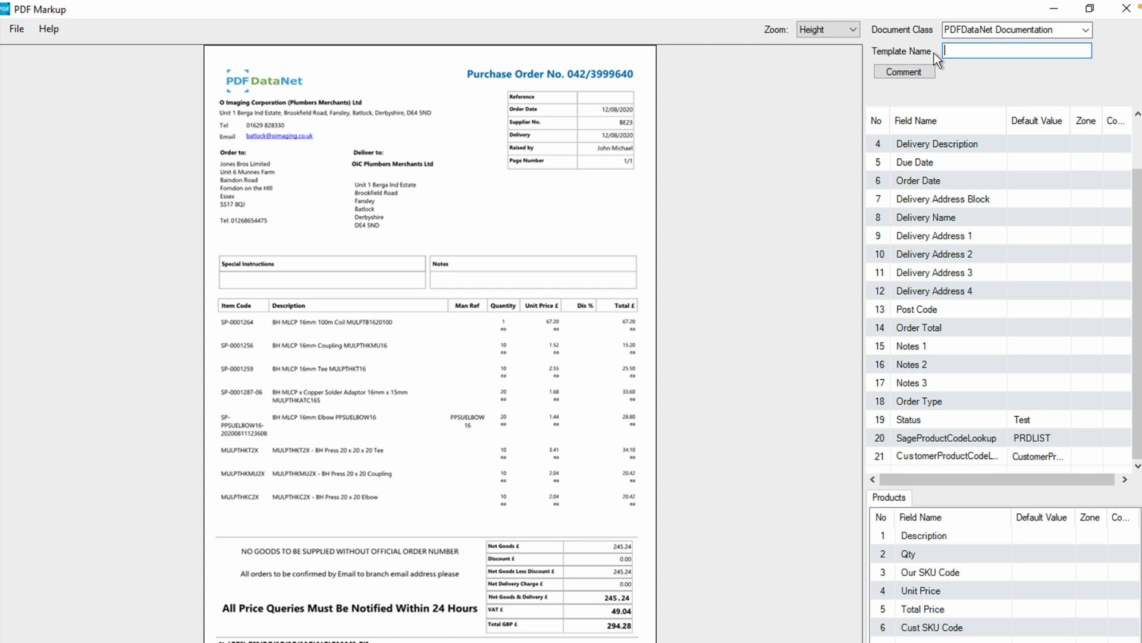
{"action": "type", "text": "PDFDataNet"}
Draw a zone around the purchase order number in the document heading and assign it to the PO Number header field
{"action": "scroll", "coordinate": [940, 141], "scroll_direction": "up", "scroll_amount": 1}
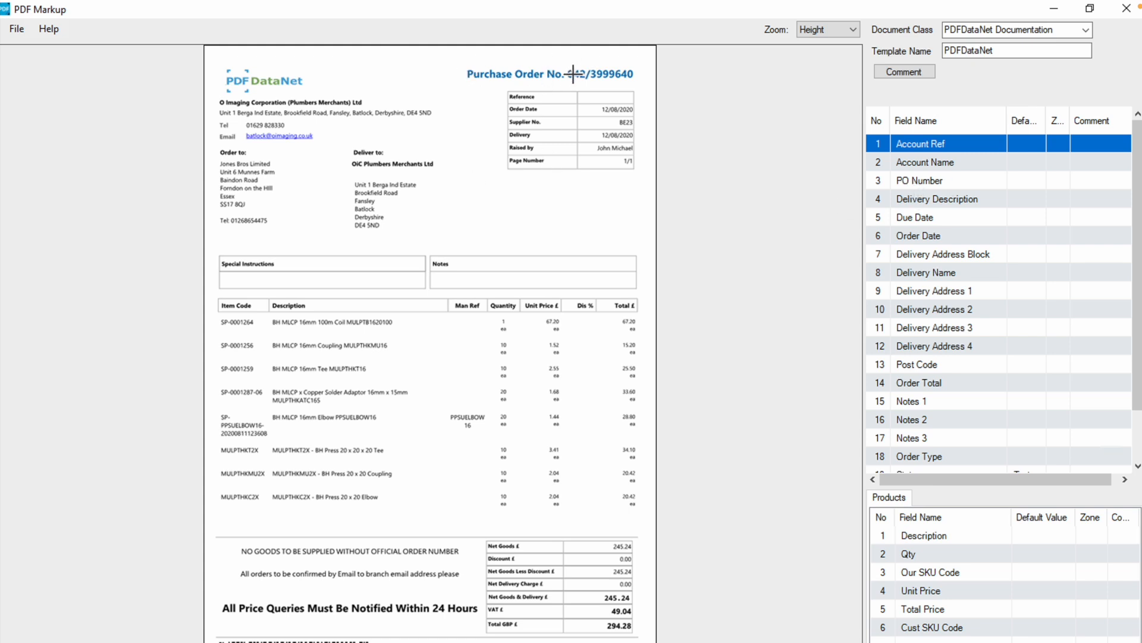
{"action": "left_click", "coordinate": [945, 181]}
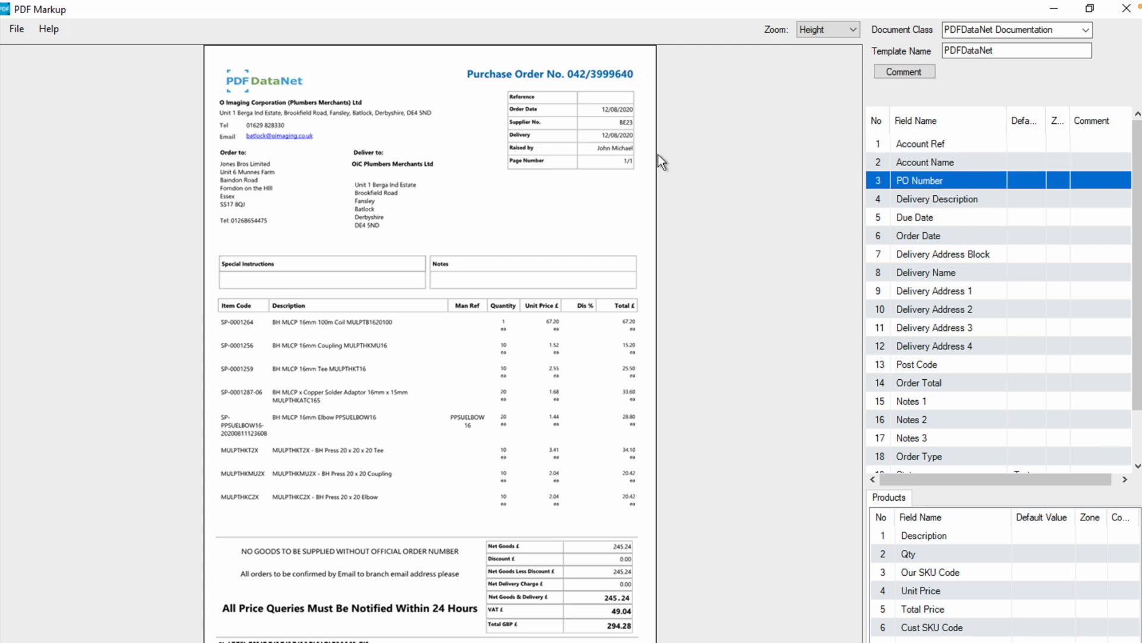
{"action": "left_click_drag", "start_coordinate": [566, 66], "coordinate": [648, 82]}
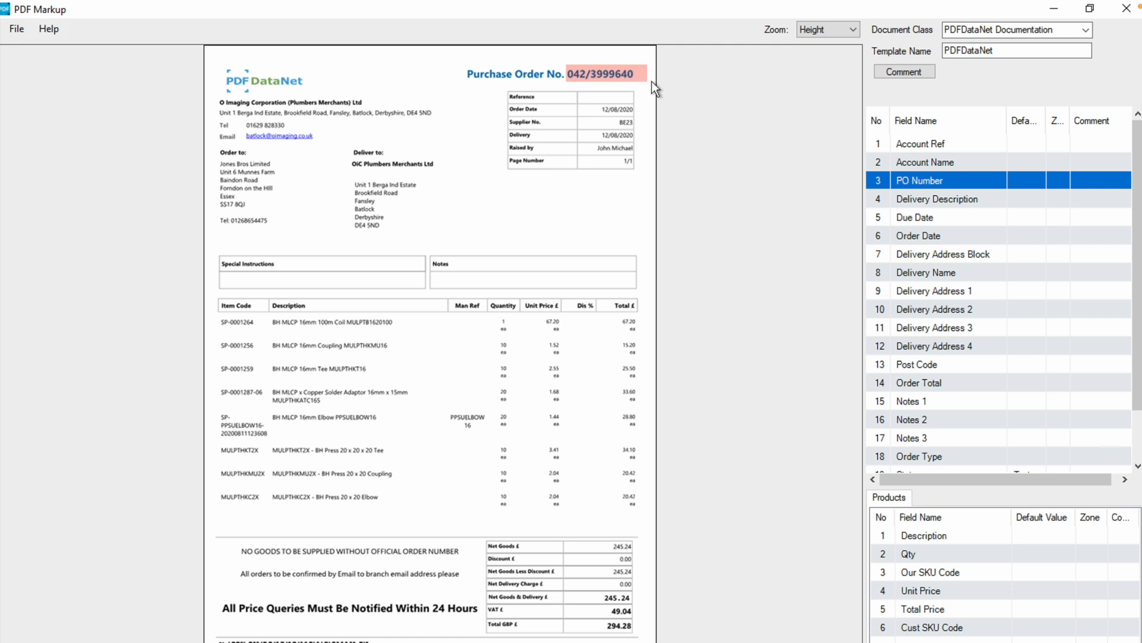
{"action": "right_click", "coordinate": [616, 73]}
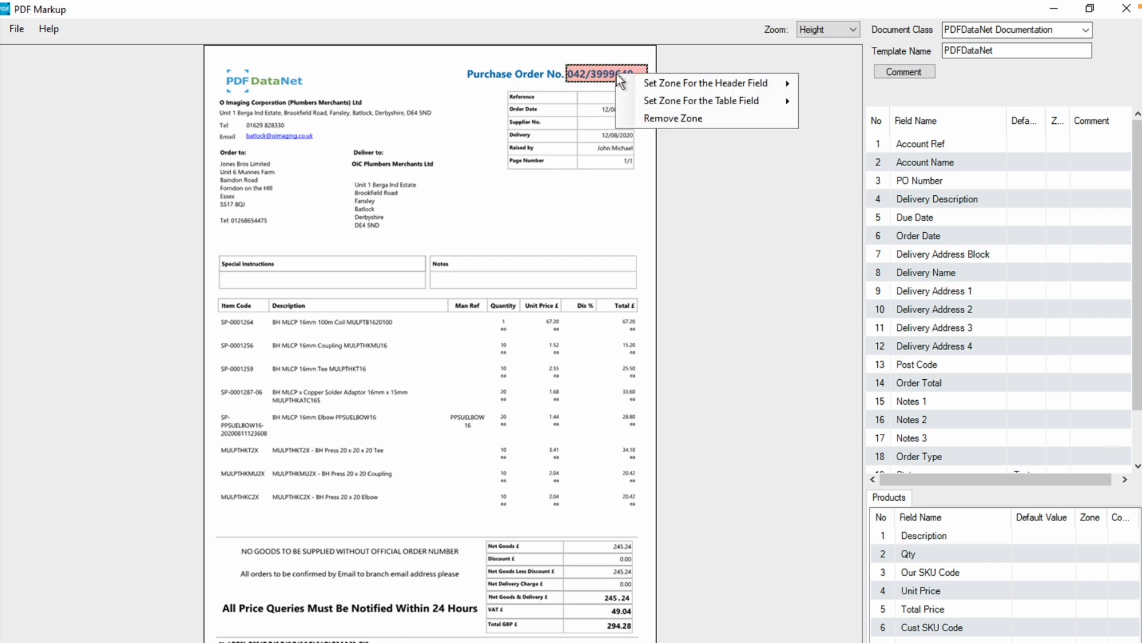
{"action": "left_click", "coordinate": [688, 87]}
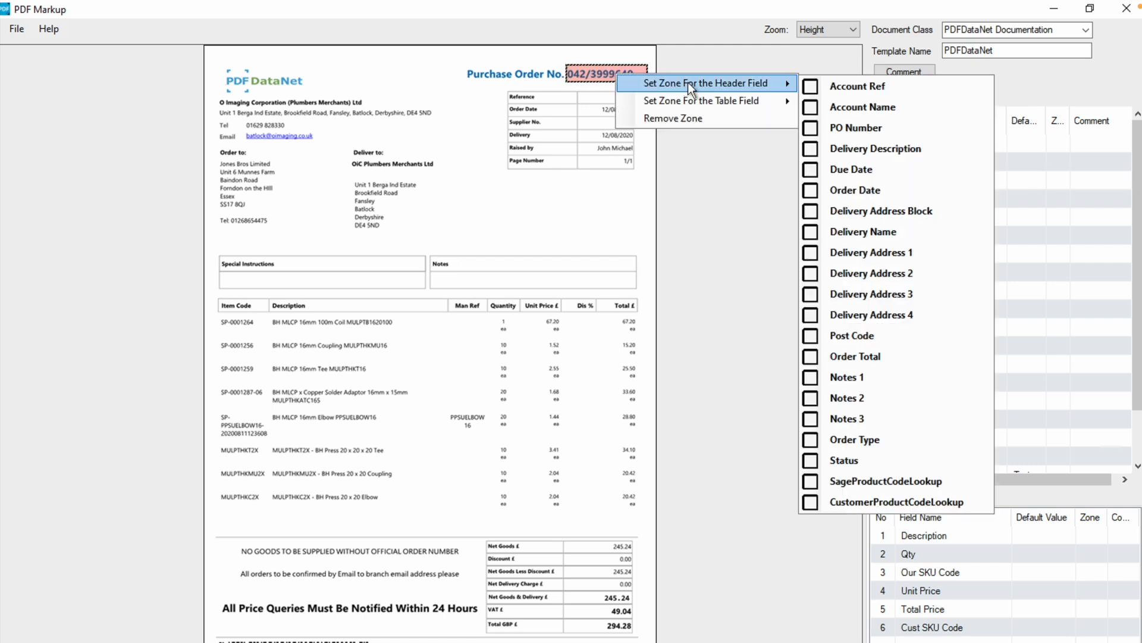
{"action": "left_click", "coordinate": [869, 130]}
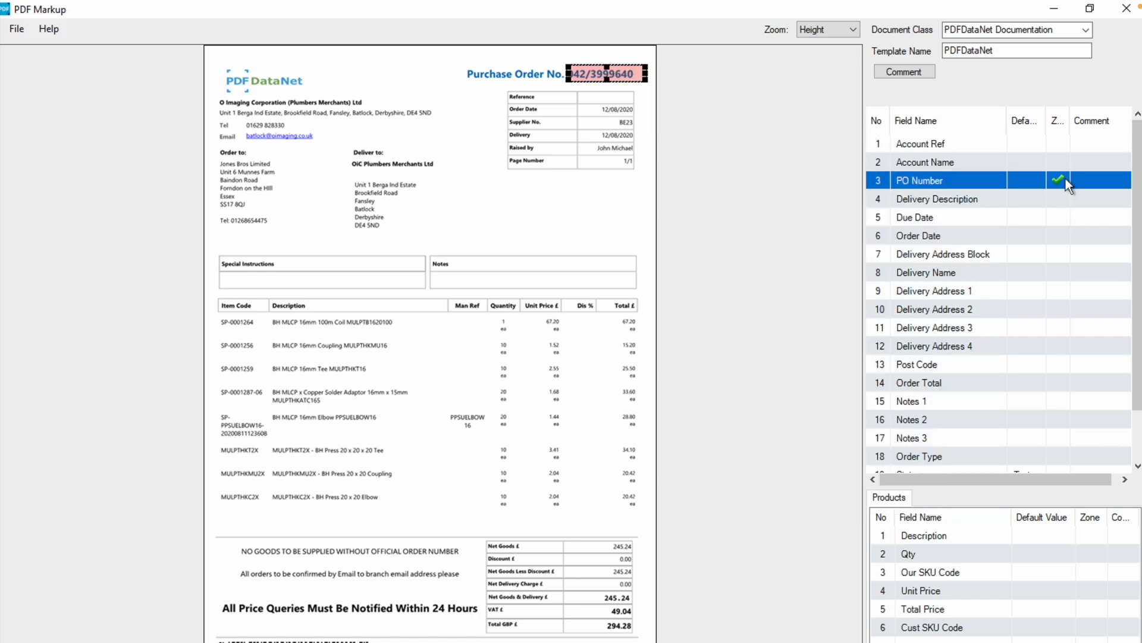
Adjust the edge of the PO Number zone and remove the zone from the document
{"action": "mouse_move", "coordinate": [572, 72]}
{"action": "left_mouse_down"}
{"action": "mouse_move", "coordinate": [467, 72]}
{"action": "mouse_move", "coordinate": [618, 74]}
{"action": "mouse_move", "coordinate": [570, 74]}
{"action": "left_mouse_up"}
{"action": "right_click", "coordinate": [598, 70]}
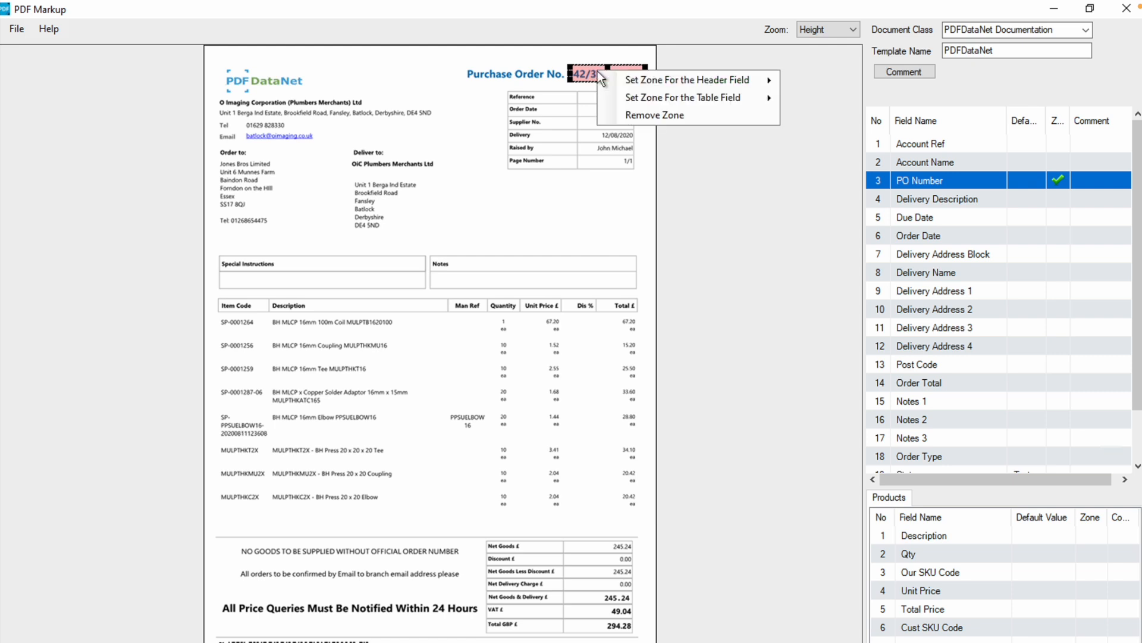
{"action": "left_click", "coordinate": [684, 116]}
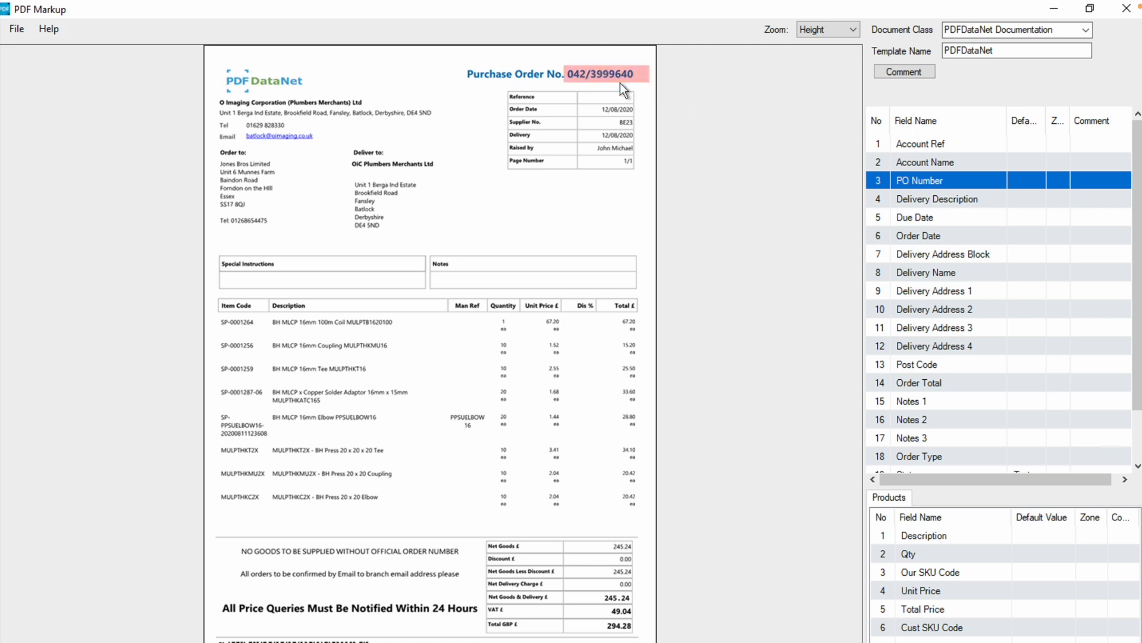
Redraw the zone around the purchase order number and set it as the PO Number header field
{"action": "right_click", "coordinate": [620, 82]}
{"action": "mouse_move", "coordinate": [678, 90]}
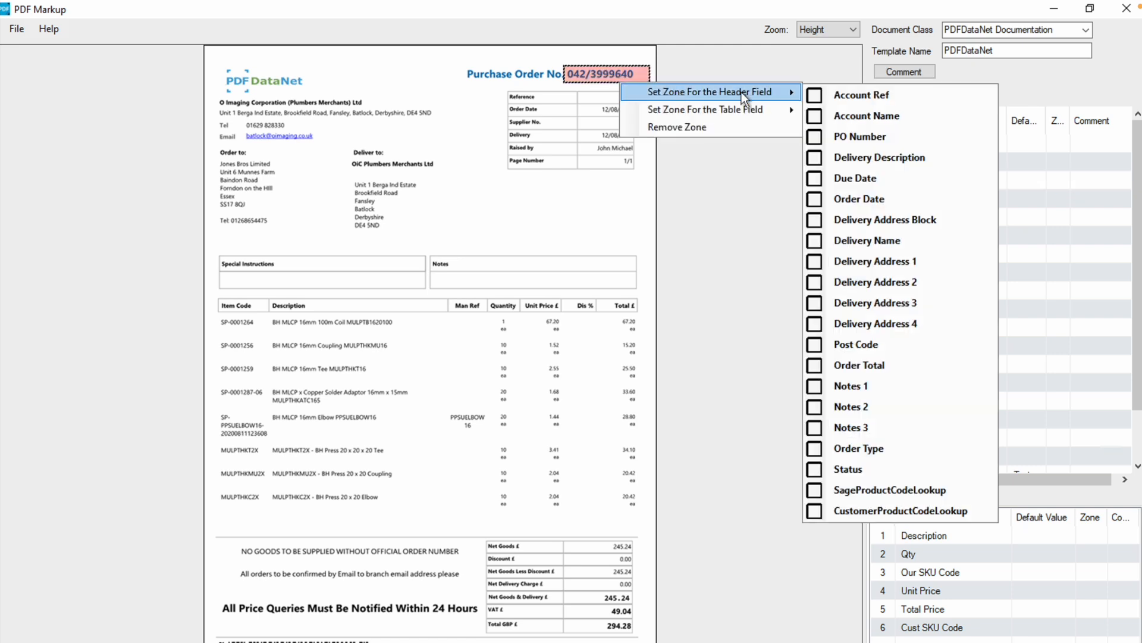
{"action": "left_click", "coordinate": [867, 137]}
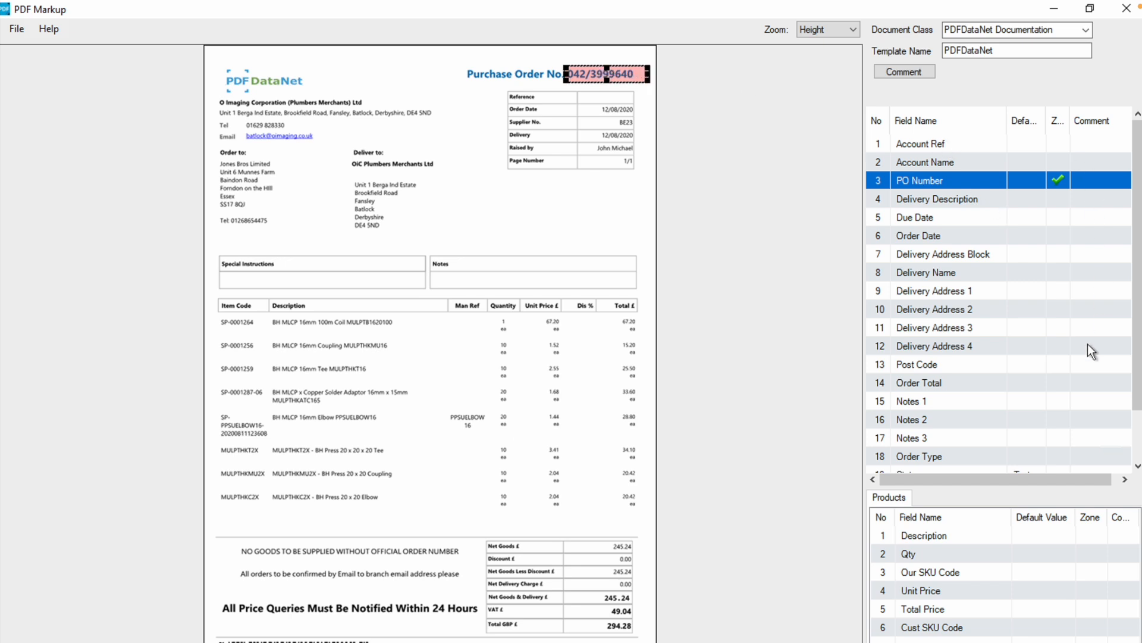
Examine the field list and the header and table field choices available for the purchase order number zone
{"action": "scroll", "coordinate": [1065, 383], "scroll_direction": "down", "scroll_amount": 1}
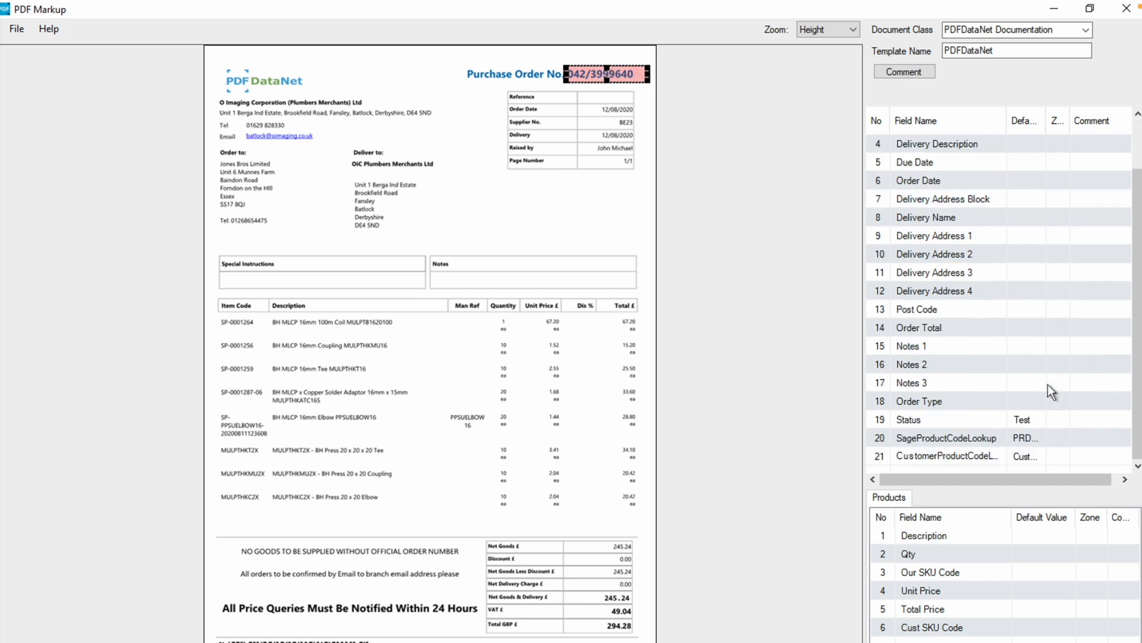
{"action": "right_click", "coordinate": [576, 72]}
{"action": "mouse_move", "coordinate": [670, 76]}
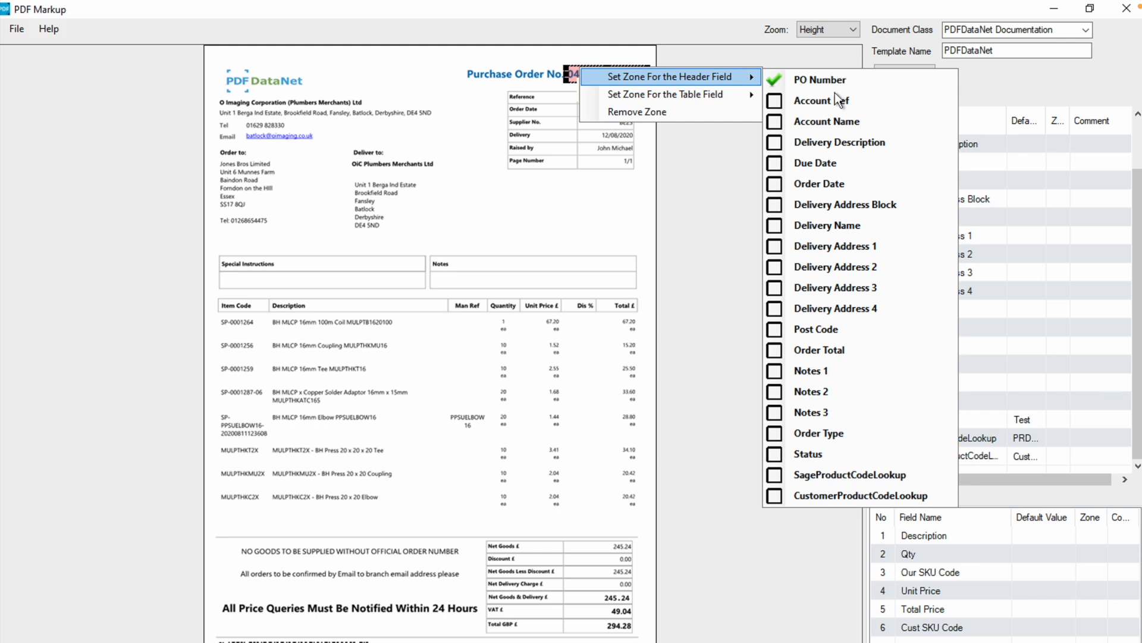
{"action": "left_click", "coordinate": [1052, 222]}
{"action": "left_click", "coordinate": [1052, 222]}
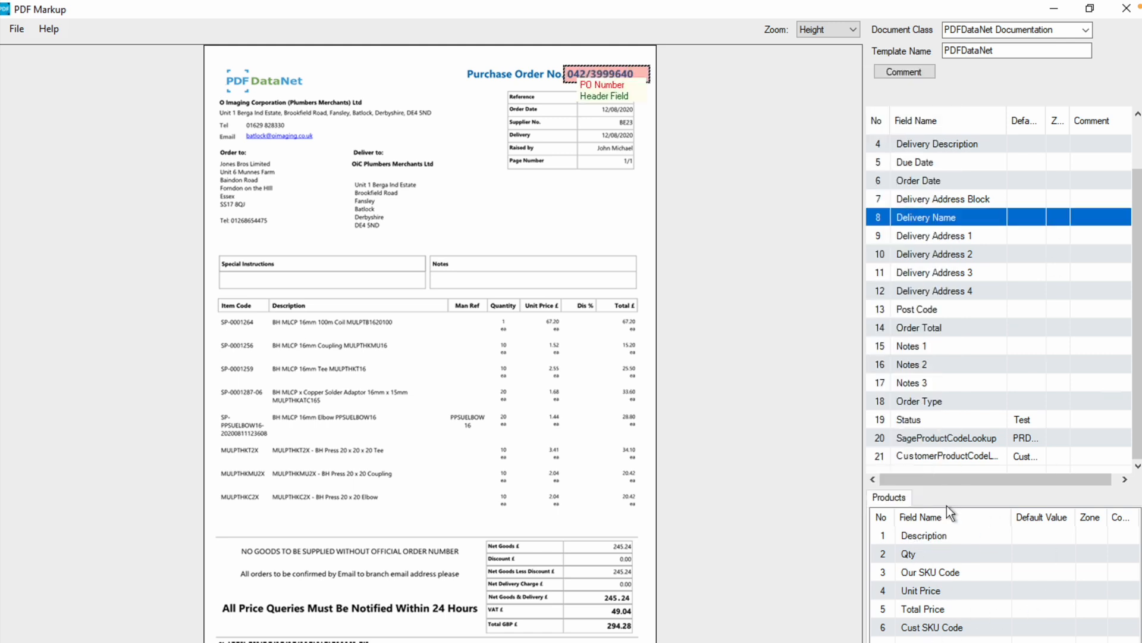
{"action": "right_click", "coordinate": [598, 79]}
{"action": "mouse_move", "coordinate": [682, 108]}
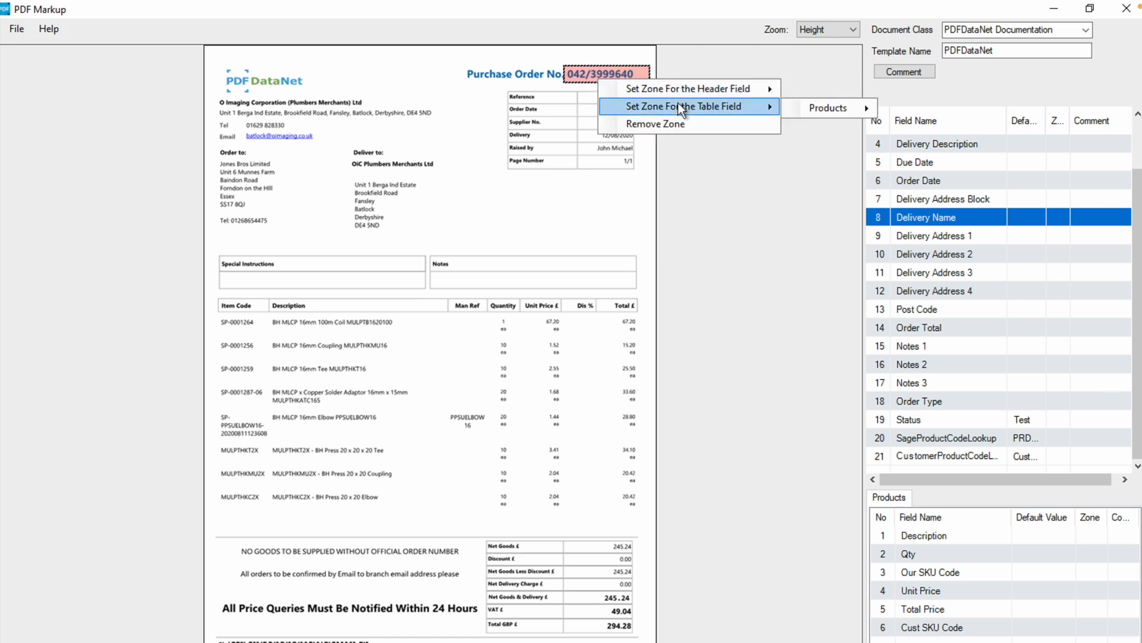
{"action": "mouse_move", "coordinate": [830, 107]}
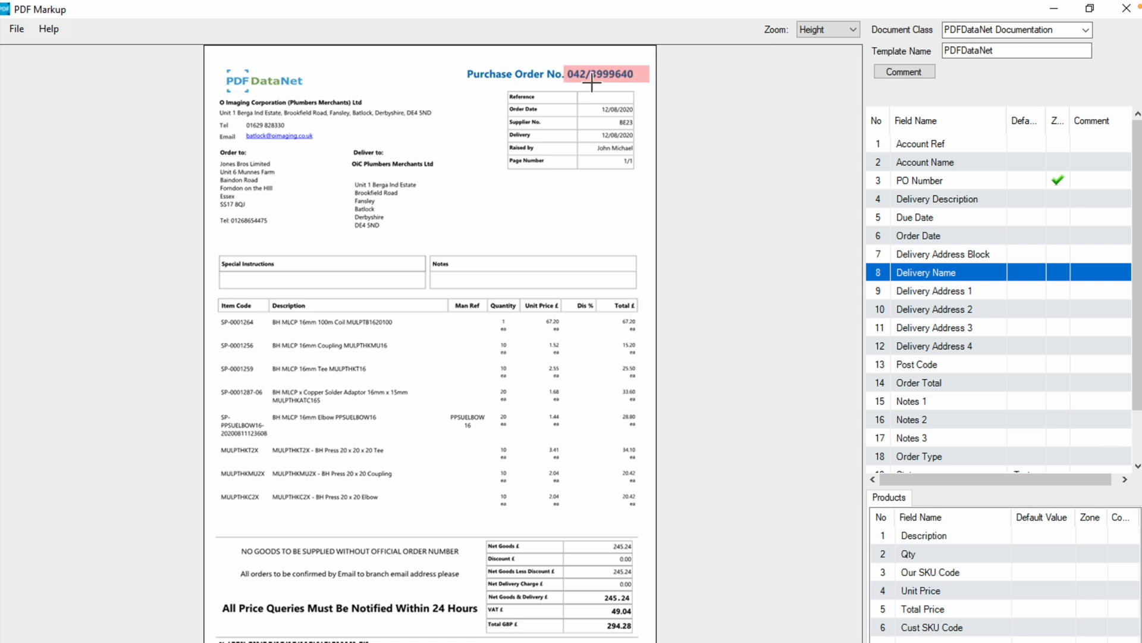
Add the comment "Please only extract data after the forward slash" to the PO Number field and save it
{"action": "double_click", "coordinate": [1087, 179]}
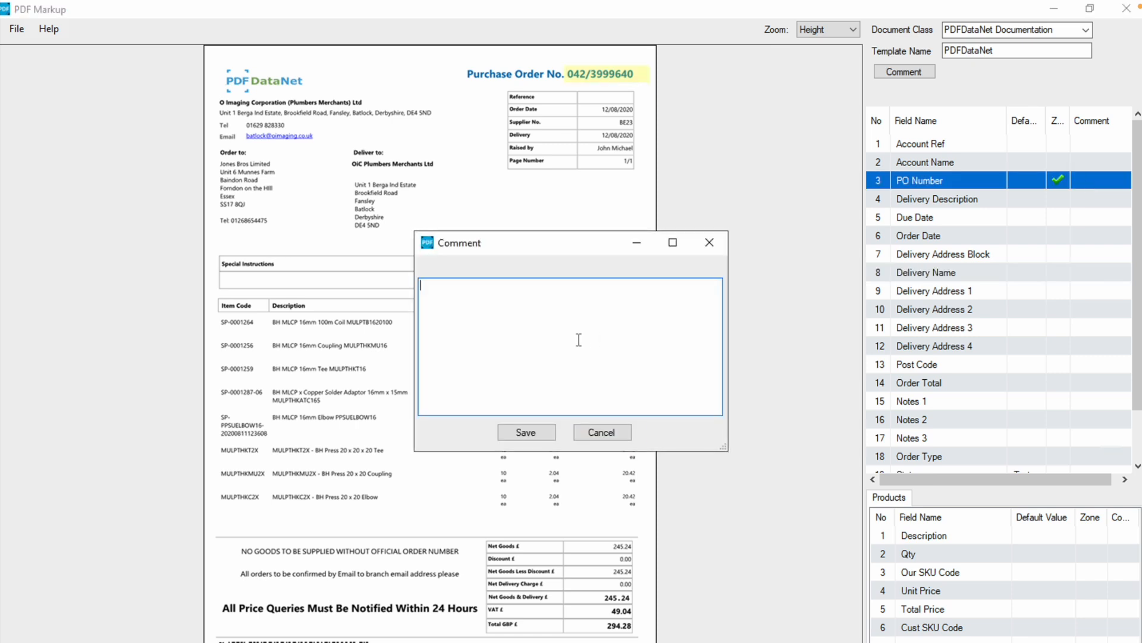
{"action": "type", "text": "Please only extract data after the forward slash"}
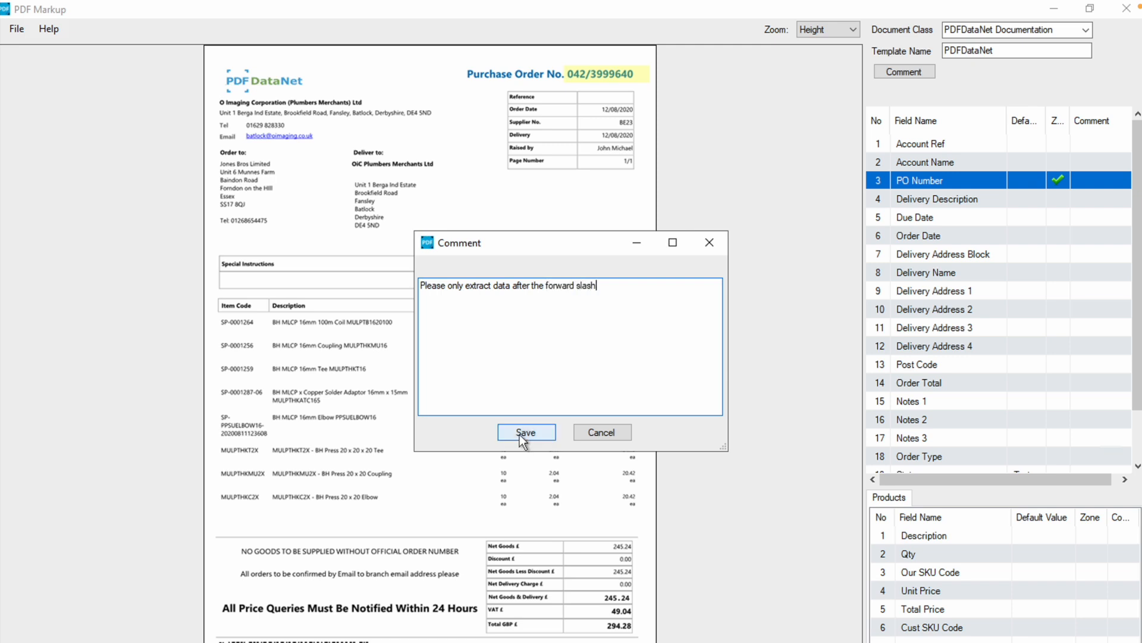
{"action": "left_click", "coordinate": [523, 434]}
Reopen the comment on the PO Number field to review its text, and save it again
{"action": "left_click", "coordinate": [1047, 218]}
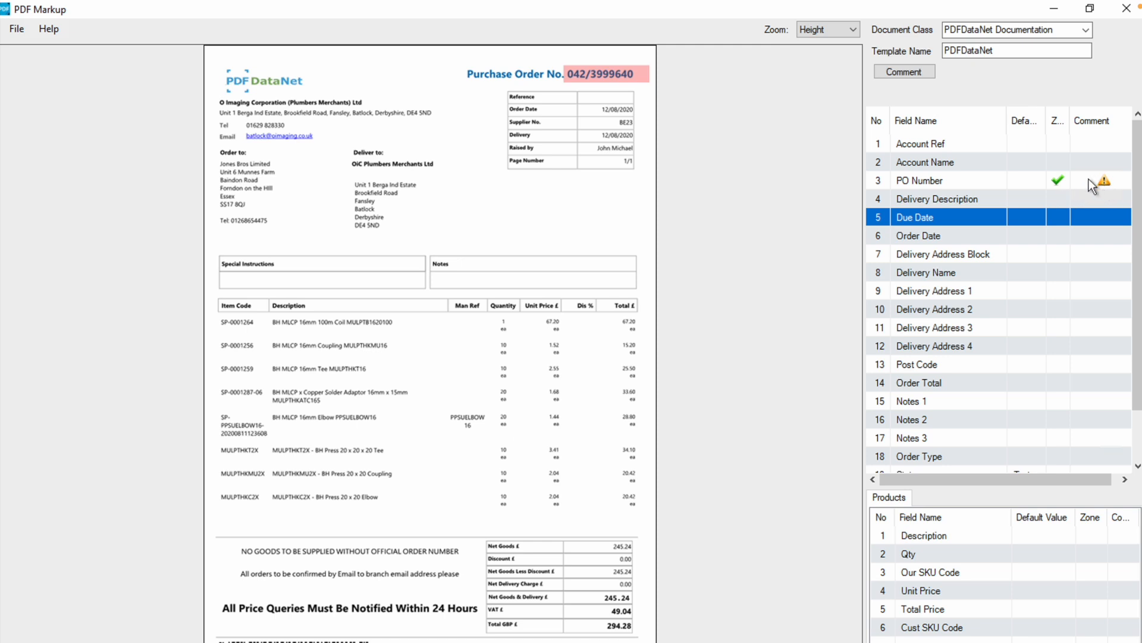
{"action": "left_click", "coordinate": [1105, 180]}
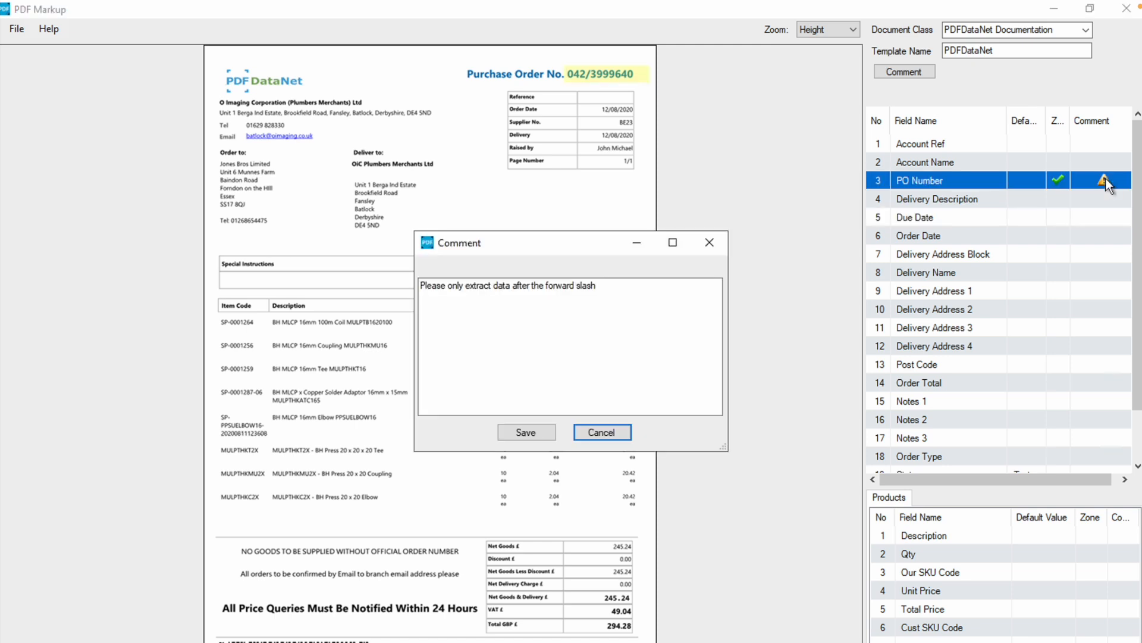
{"action": "left_click_drag", "start_coordinate": [635, 316], "coordinate": [461, 256]}
{"action": "left_click", "coordinate": [526, 432]}
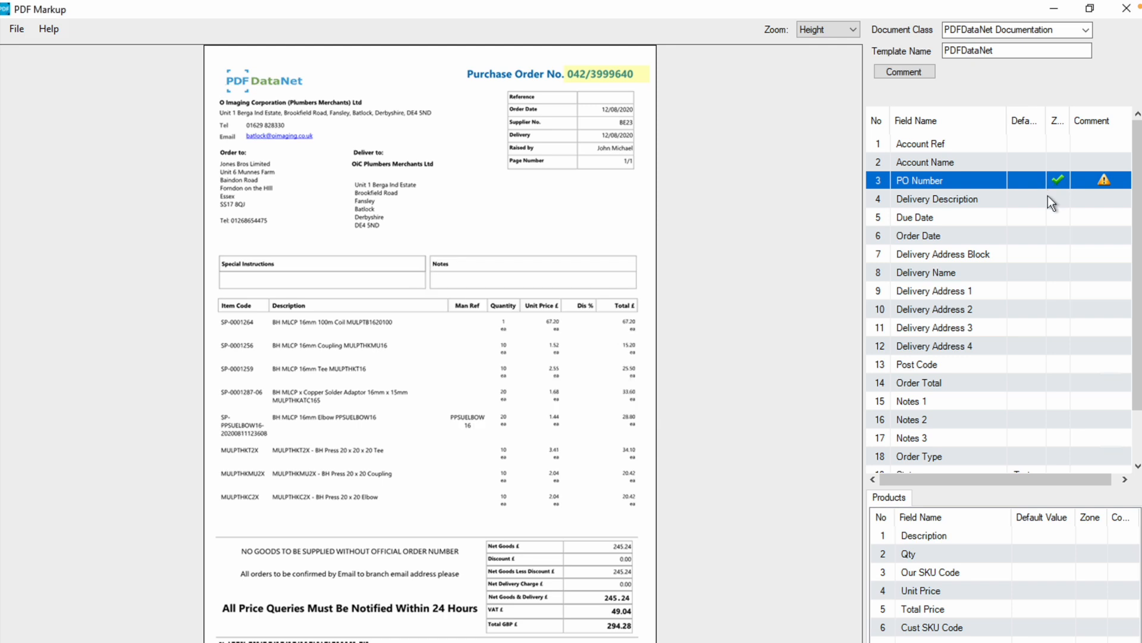
{"action": "left_click", "coordinate": [1047, 196]}
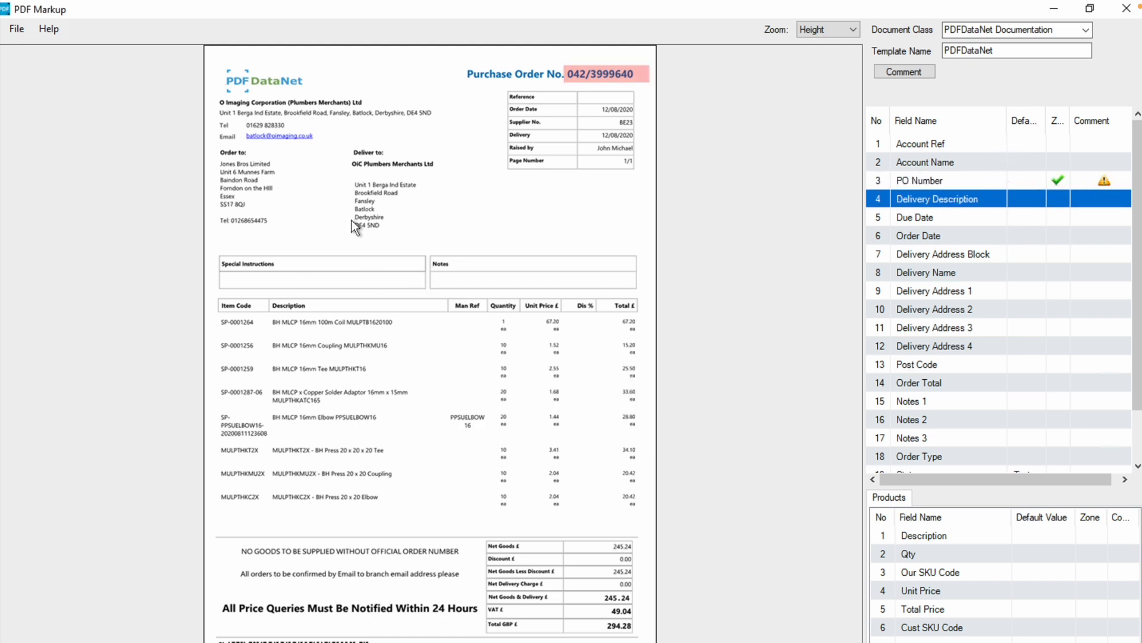
Add the comment "Please use the lookup file provided" to the Account Ref field and save it
{"action": "left_click", "coordinate": [1098, 145]}
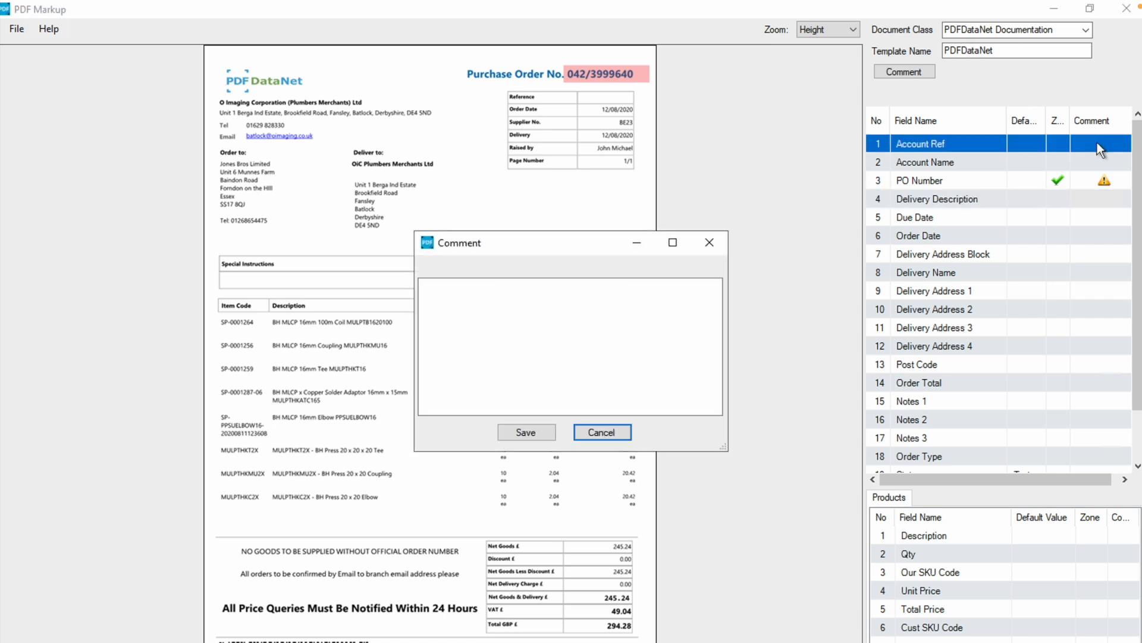
{"action": "left_click", "coordinate": [638, 332]}
{"action": "type", "text": "Plea"}
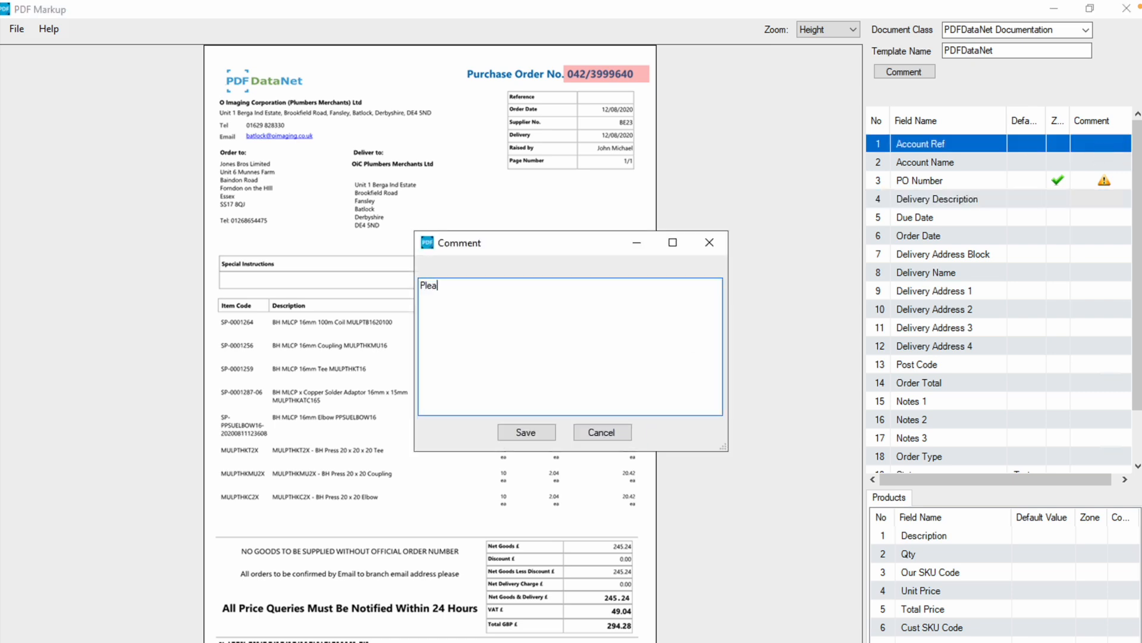
{"action": "type", "text": "se use the lookup file provided"}
{"action": "left_click", "coordinate": [526, 430]}
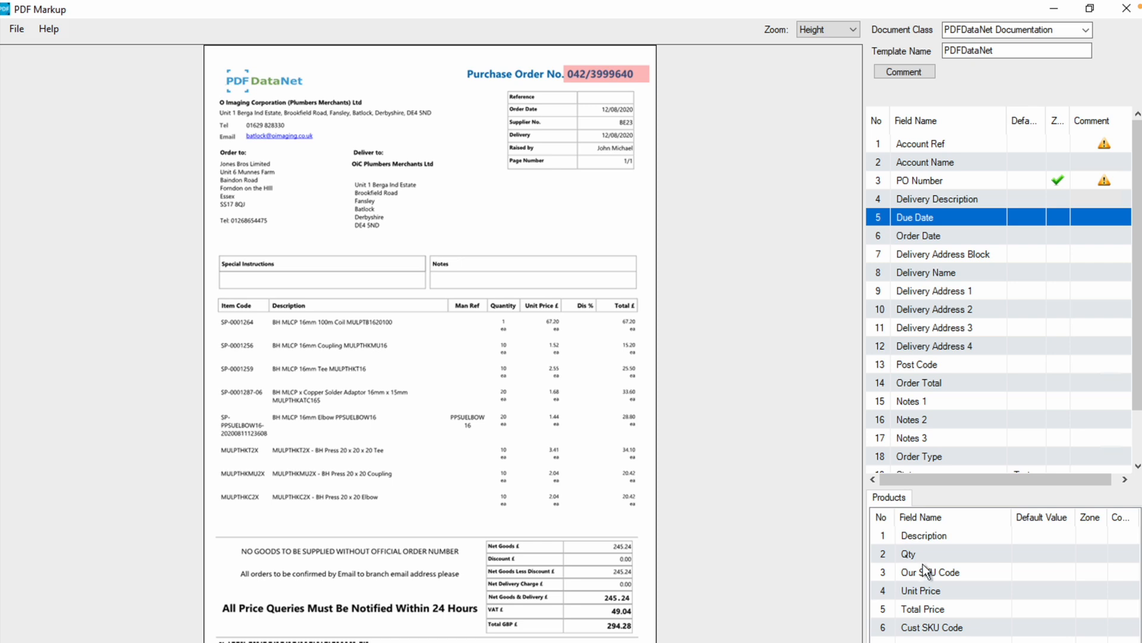
Draw a zone over the Quantity column of the order table and reduce it to the column heading
{"action": "left_click_drag", "start_coordinate": [489, 312], "coordinate": [517, 531]}
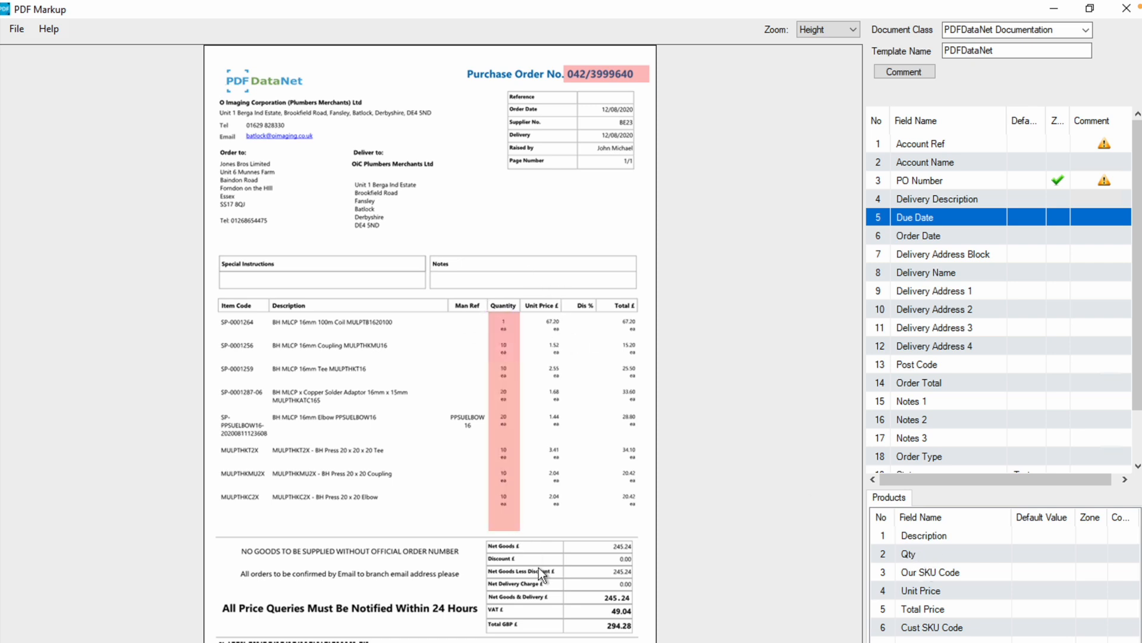
{"action": "left_click", "coordinate": [505, 418]}
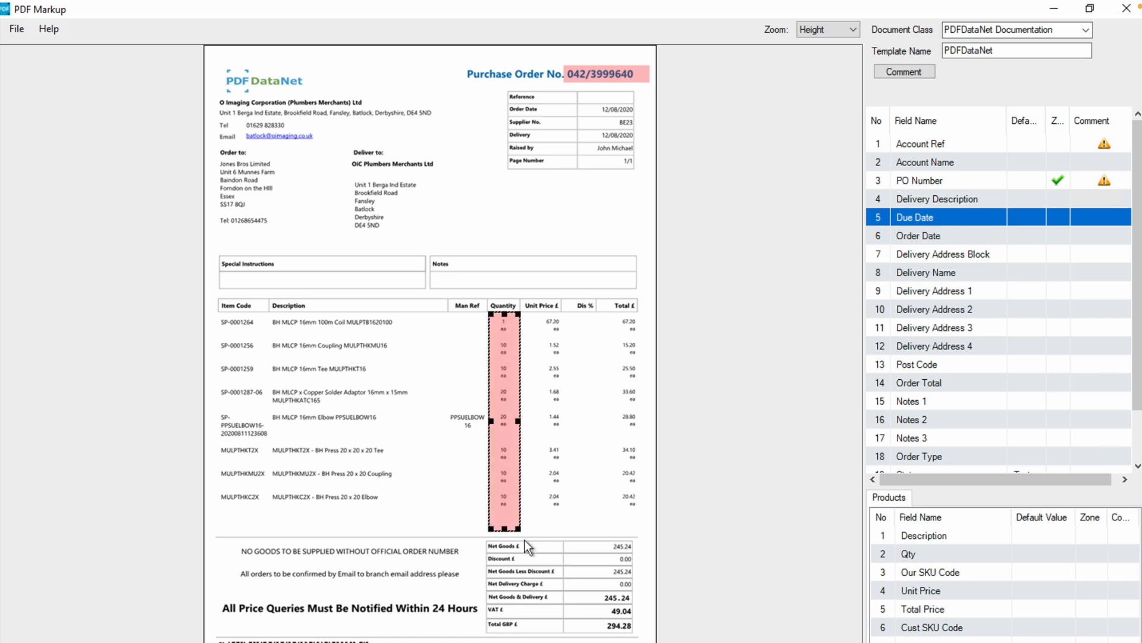
{"action": "left_click_drag", "start_coordinate": [519, 530], "coordinate": [524, 311]}
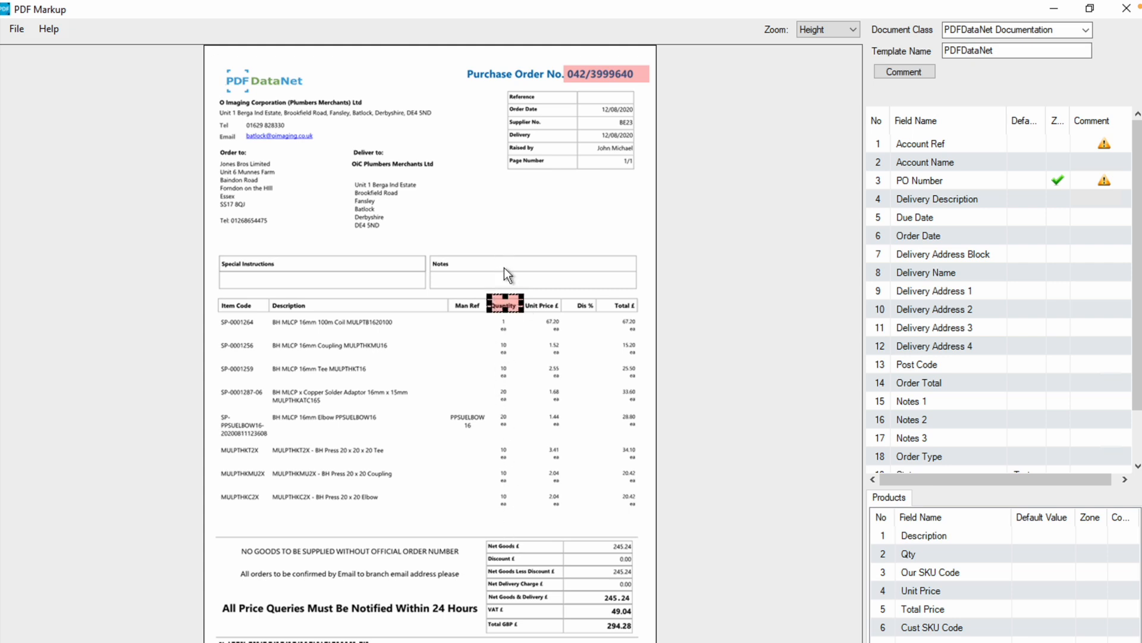
Set the zone on the Quantity heading as the Qty field of the Products table
{"action": "right_click", "coordinate": [500, 306]}
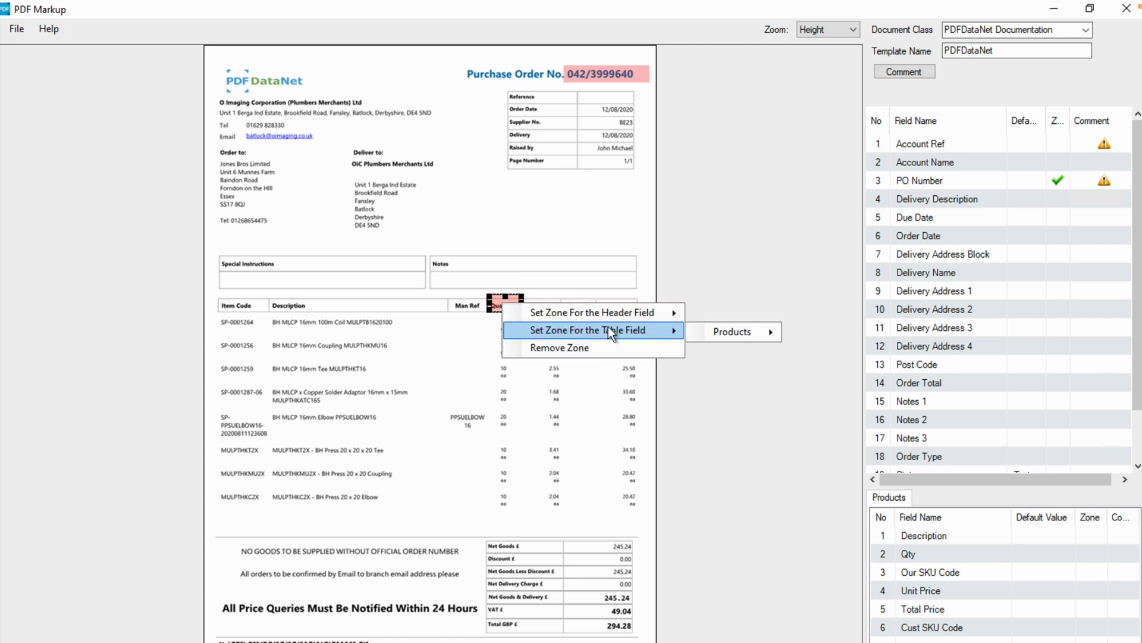
{"action": "mouse_move", "coordinate": [651, 331]}
{"action": "mouse_move", "coordinate": [751, 331]}
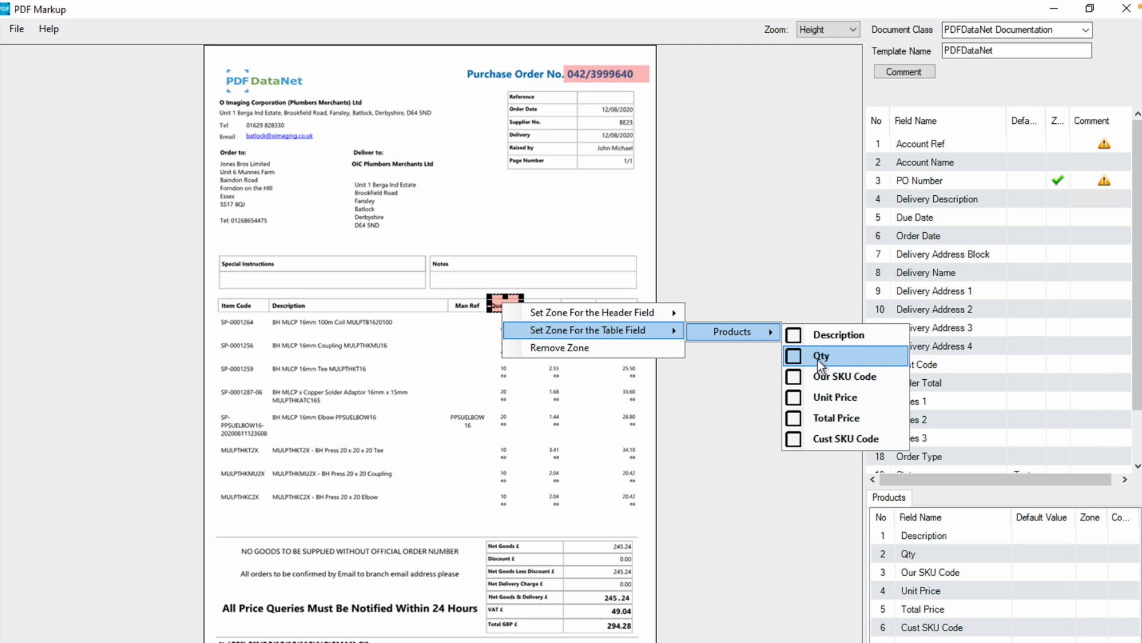
{"action": "left_click", "coordinate": [817, 357]}
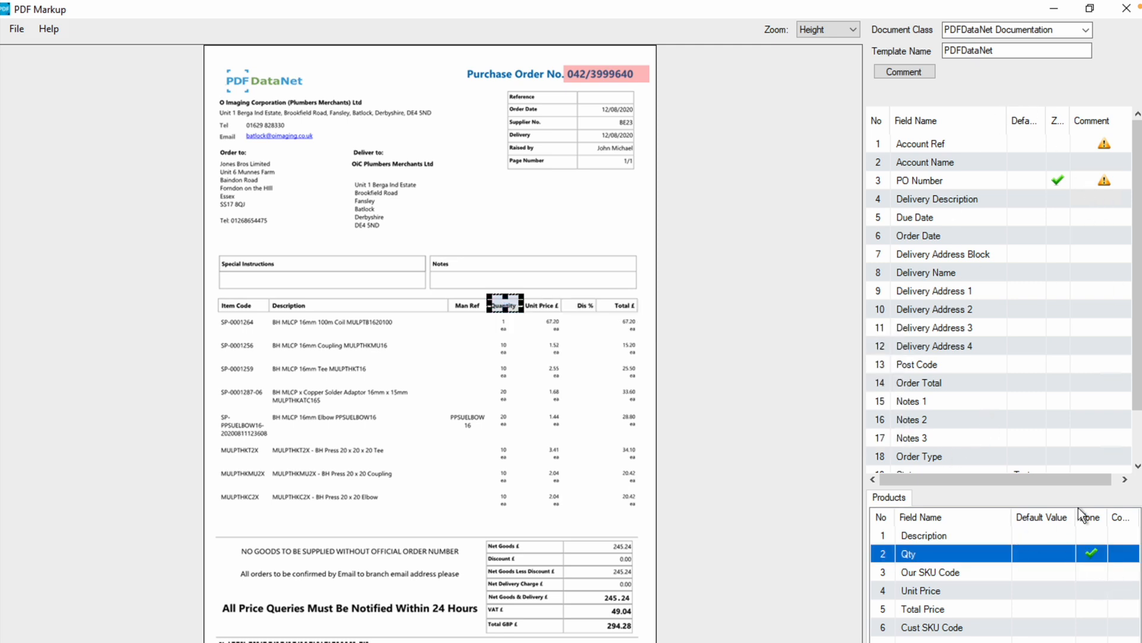
Open the comment window for the Qty field in the Products table and close it without entering a comment
{"action": "double_click", "coordinate": [1119, 553]}
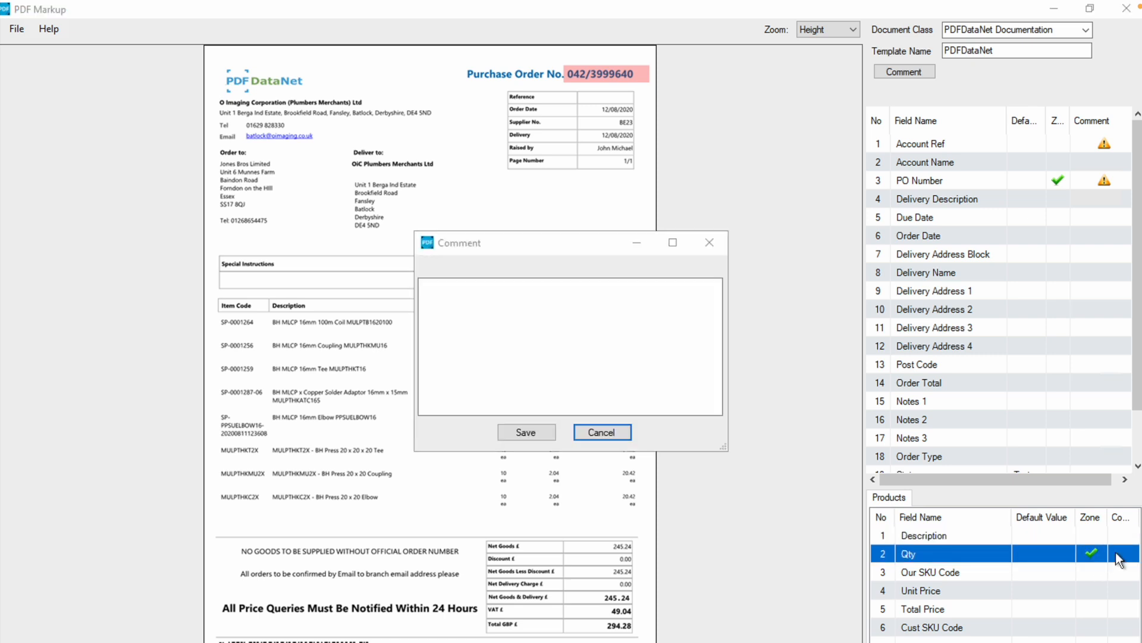
{"action": "left_click", "coordinate": [716, 249]}
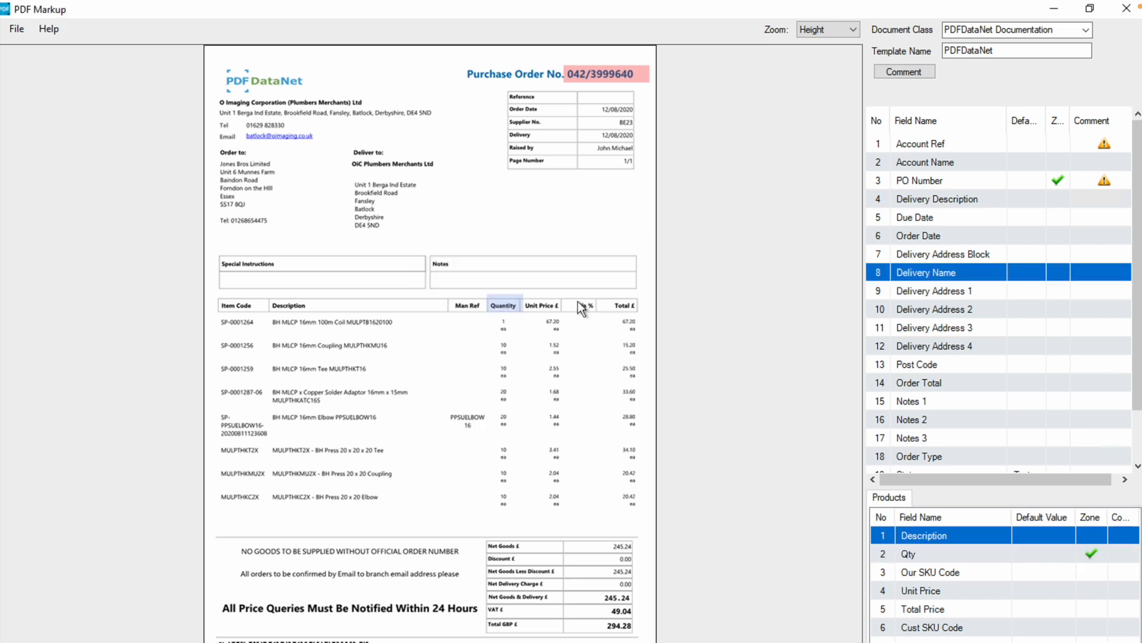
{"action": "right_click", "coordinate": [497, 308]}
{"action": "key", "text": "Escape"}
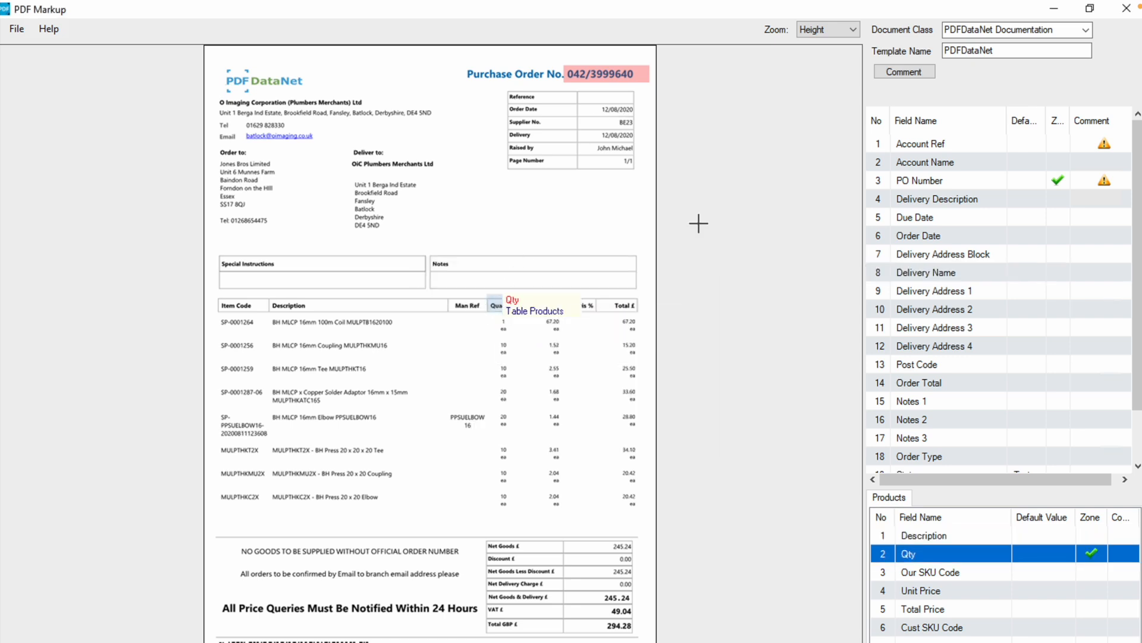
Clear the zone of the Qty field in the Products table and check its Remove Data Field option
{"action": "right_click", "coordinate": [1062, 561]}
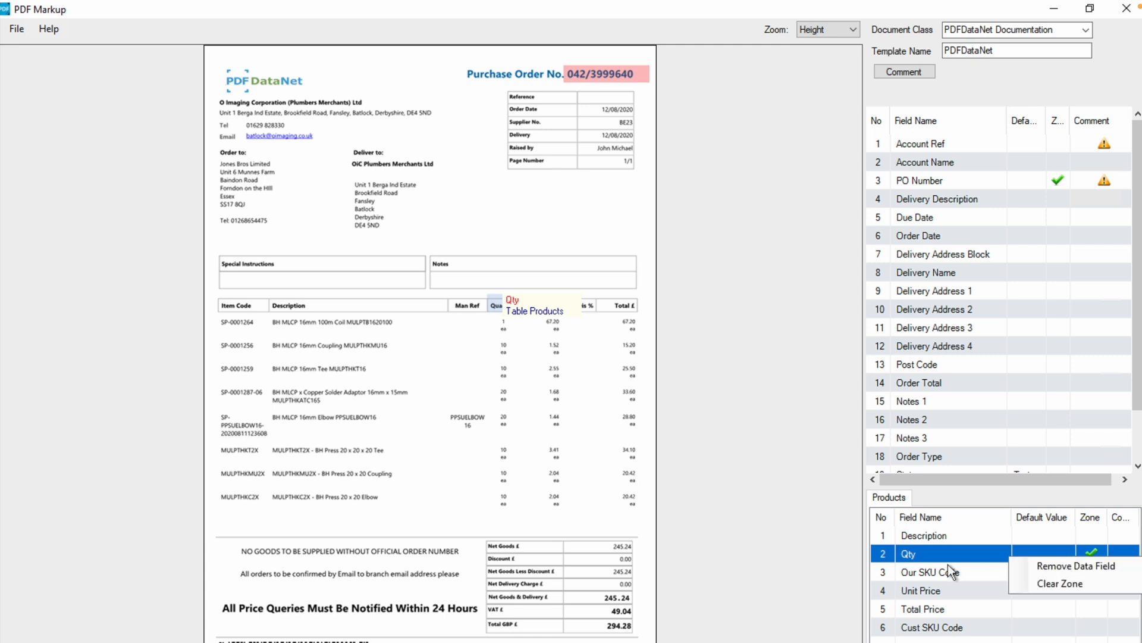
{"action": "left_click", "coordinate": [1063, 585]}
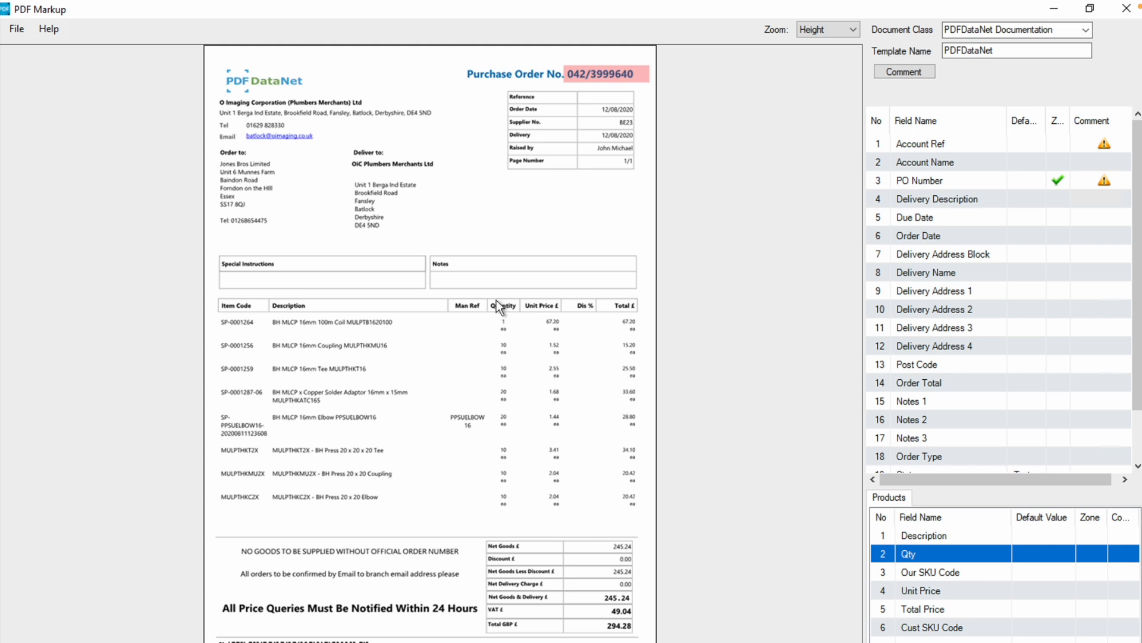
{"action": "right_click", "coordinate": [1010, 551]}
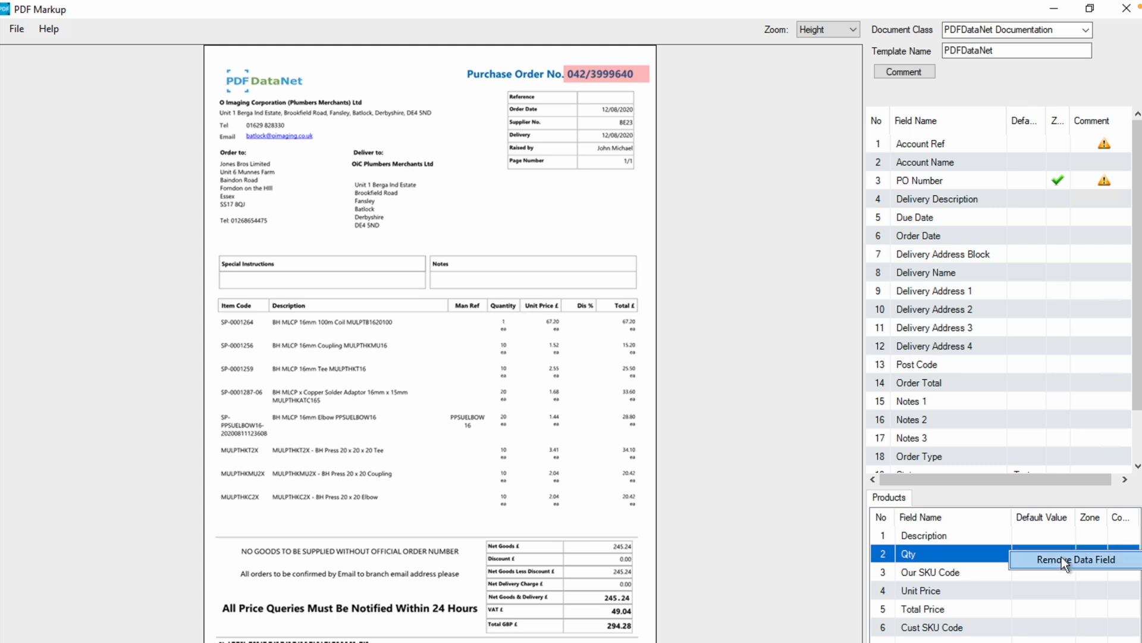
{"action": "left_click", "coordinate": [1027, 558]}
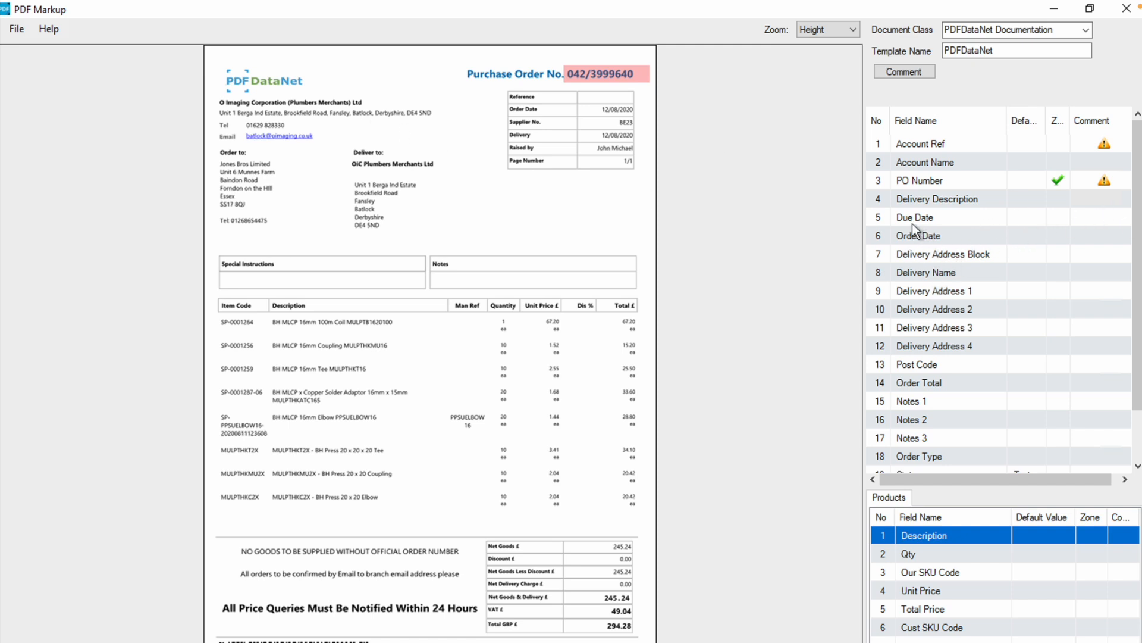
Widen the Default Value column and give Account Name the default value PDN Data, extended to begin "PDN Data / PDN"
{"action": "left_click", "coordinate": [1006, 220]}
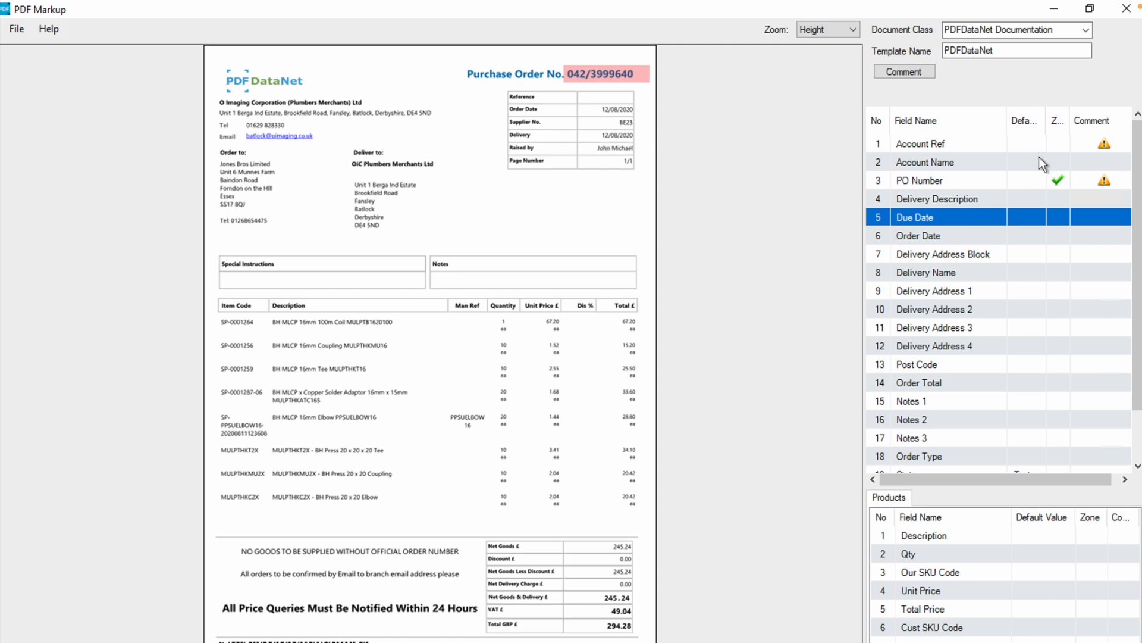
{"action": "left_click_drag", "start_coordinate": [1046, 116], "coordinate": [1098, 116]}
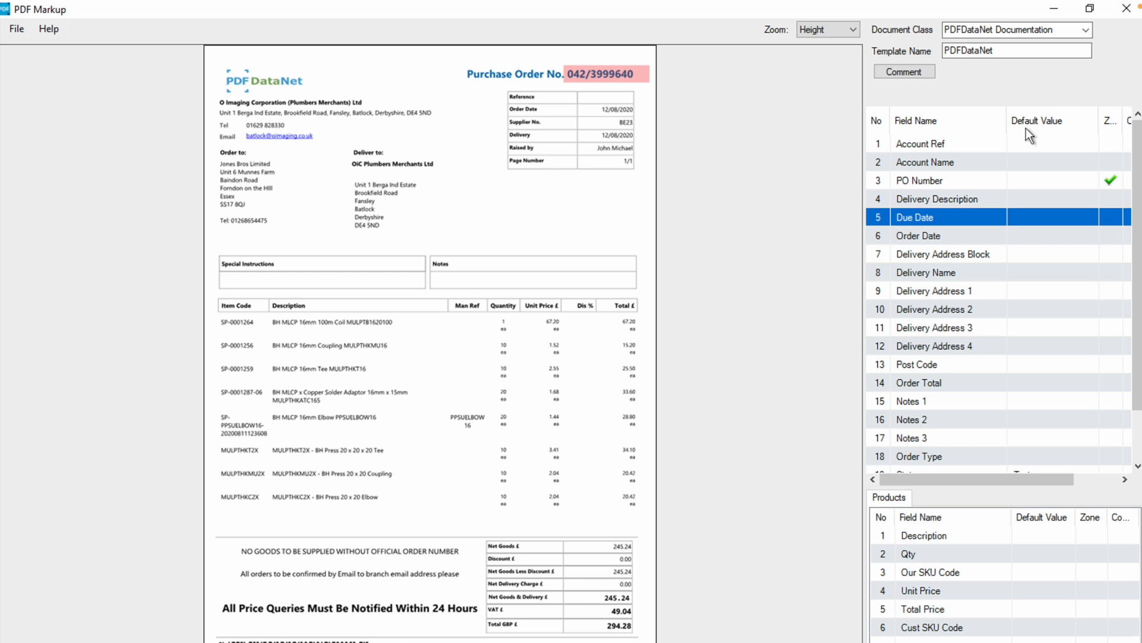
{"action": "double_click", "coordinate": [1020, 163]}
{"action": "left_click", "coordinate": [552, 302]}
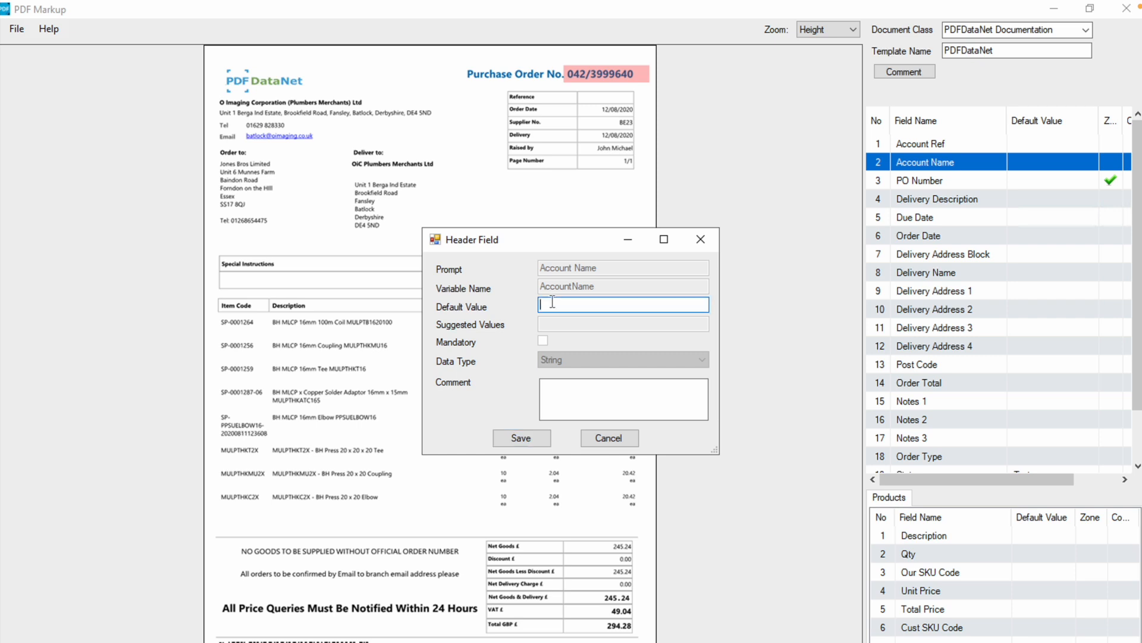
{"action": "type", "text": "PDN Data"}
{"action": "left_click", "coordinate": [523, 439]}
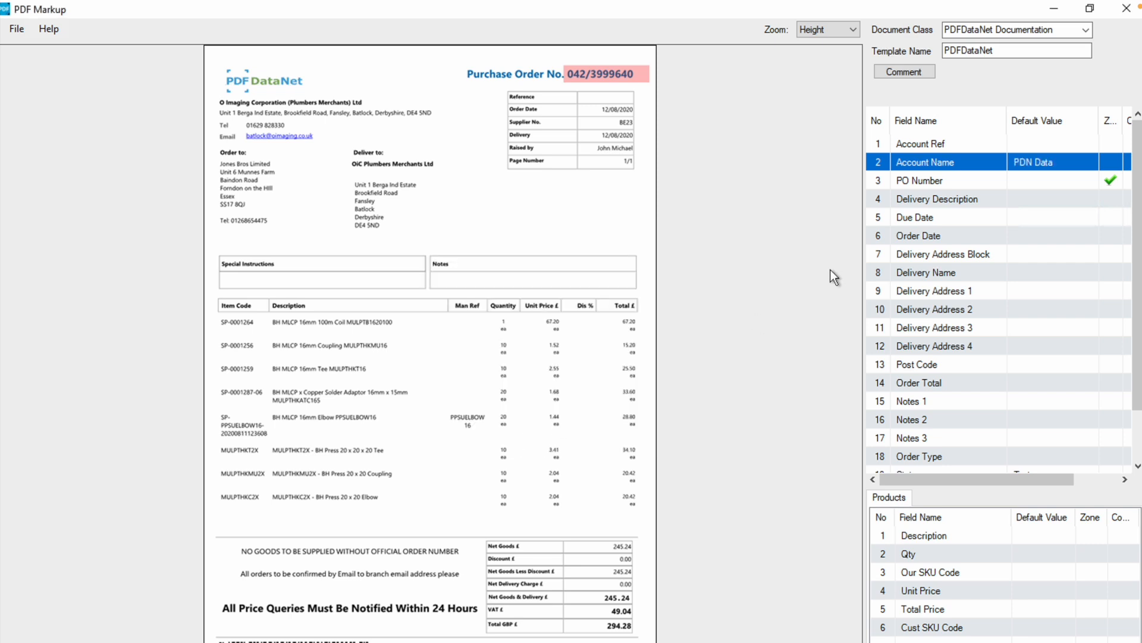
{"action": "double_click", "coordinate": [1052, 162]}
Save the markup file and open the Manage Markup Files settings
{"action": "left_click", "coordinate": [17, 30]}
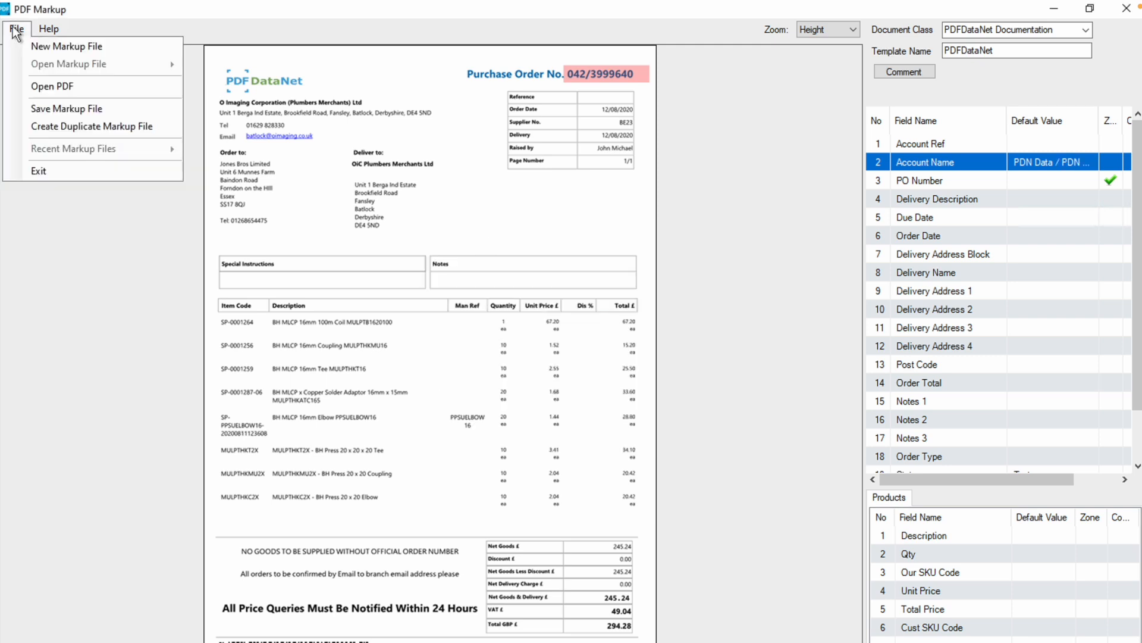
{"action": "left_click", "coordinate": [94, 109]}
{"action": "left_click", "coordinate": [55, 34]}
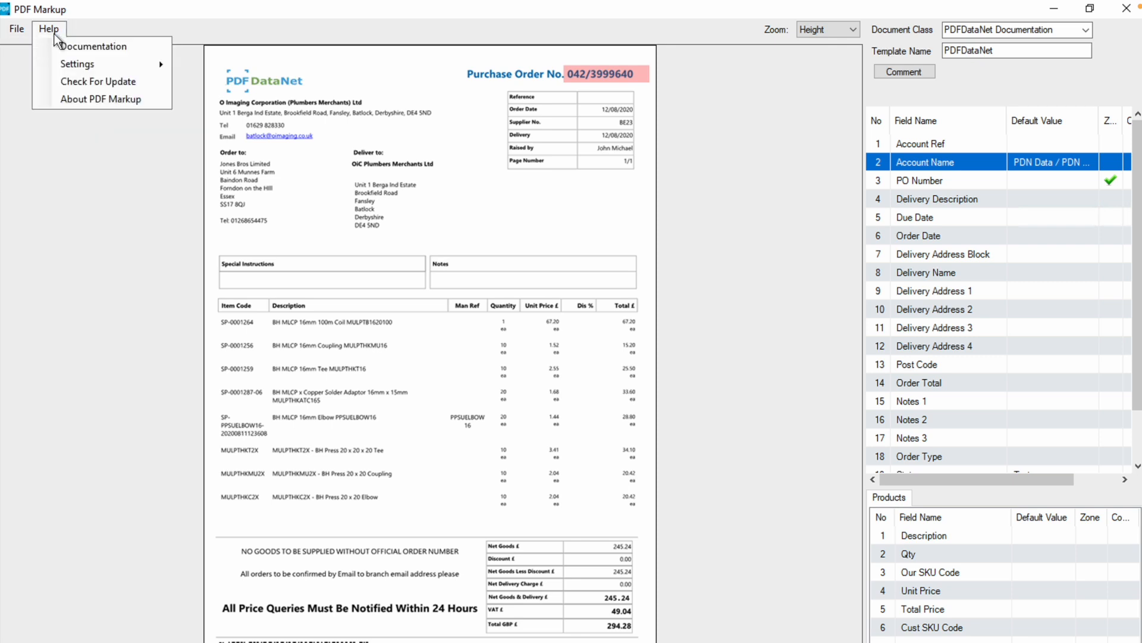
{"action": "mouse_move", "coordinate": [116, 62]}
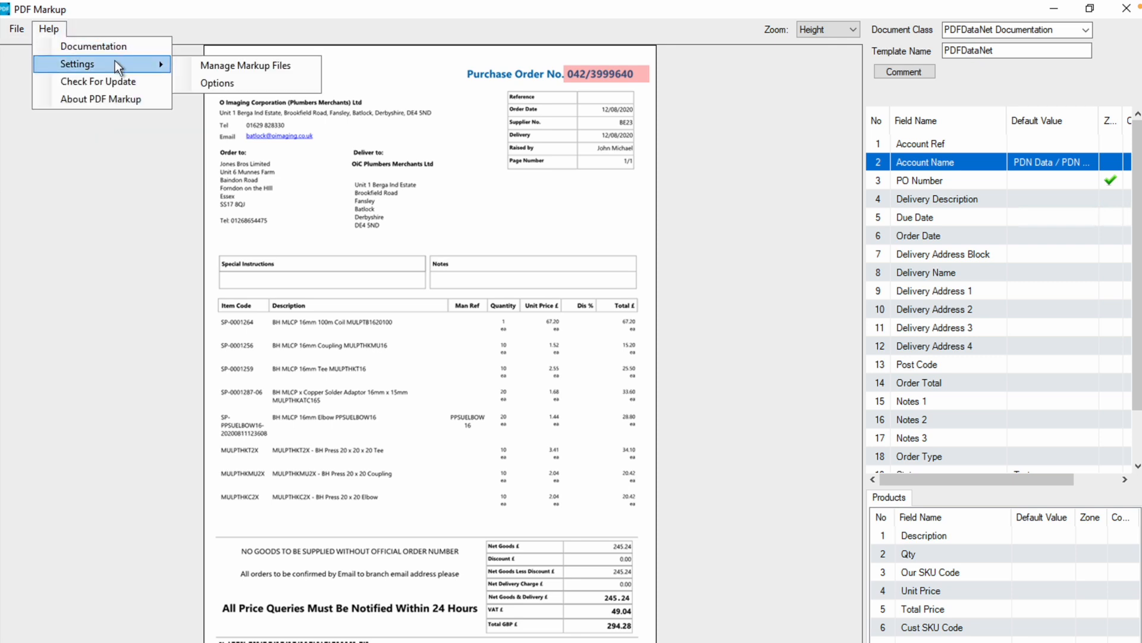
{"action": "left_click", "coordinate": [251, 68]}
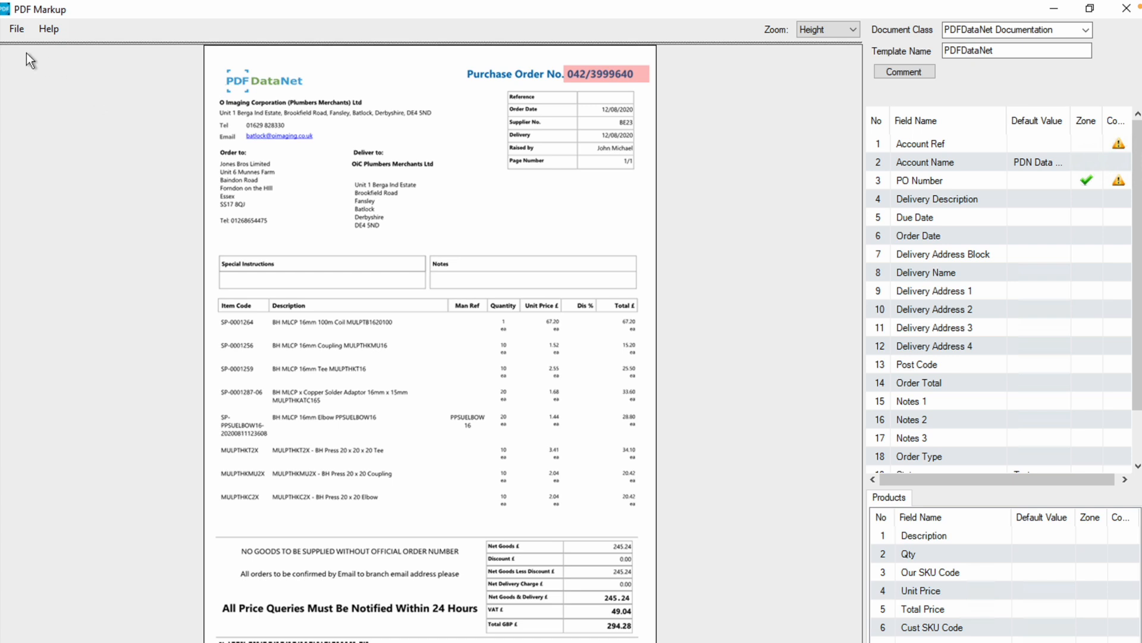
Start a new blank markup file and reopen the saved PDFDataNet markup file
{"action": "left_click", "coordinate": [18, 29]}
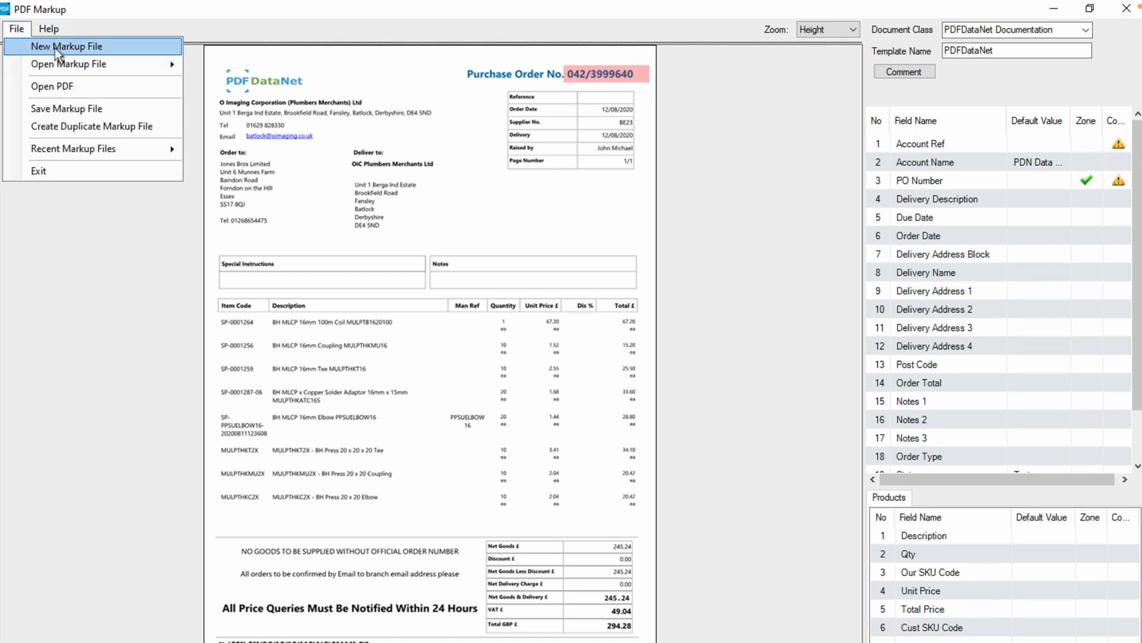
{"action": "left_click", "coordinate": [74, 45]}
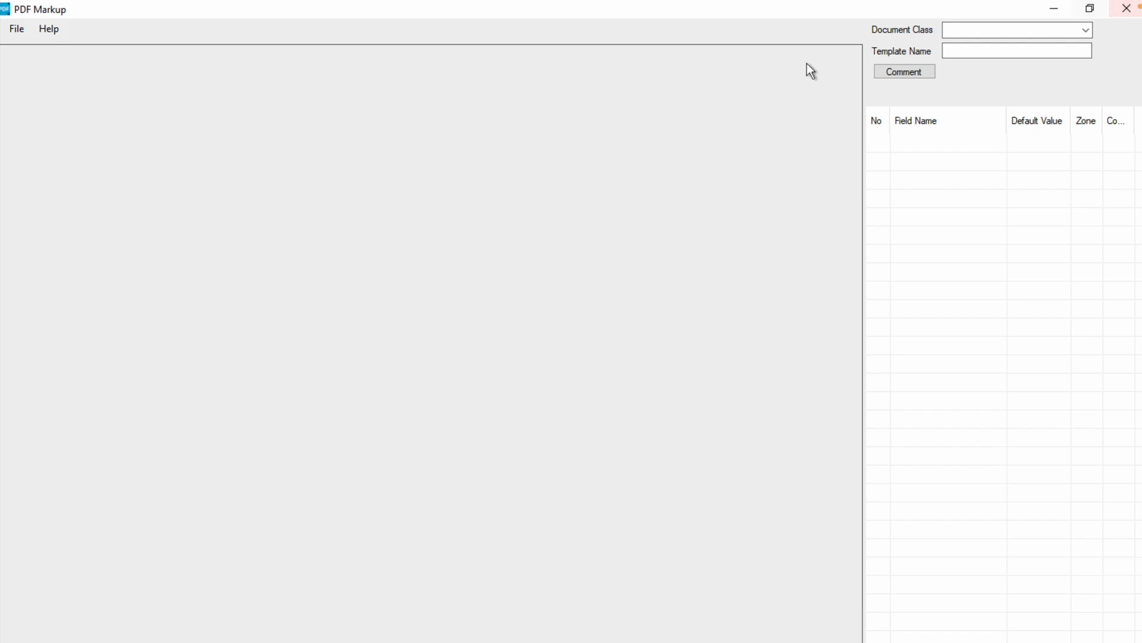
{"action": "left_click", "coordinate": [18, 30]}
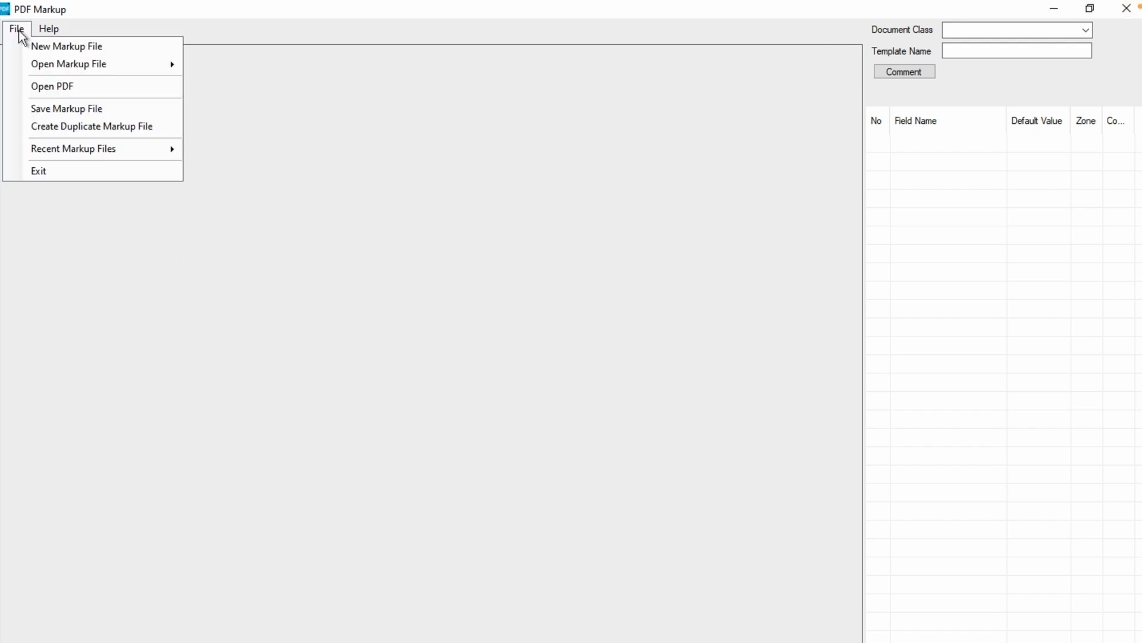
{"action": "mouse_move", "coordinate": [80, 64]}
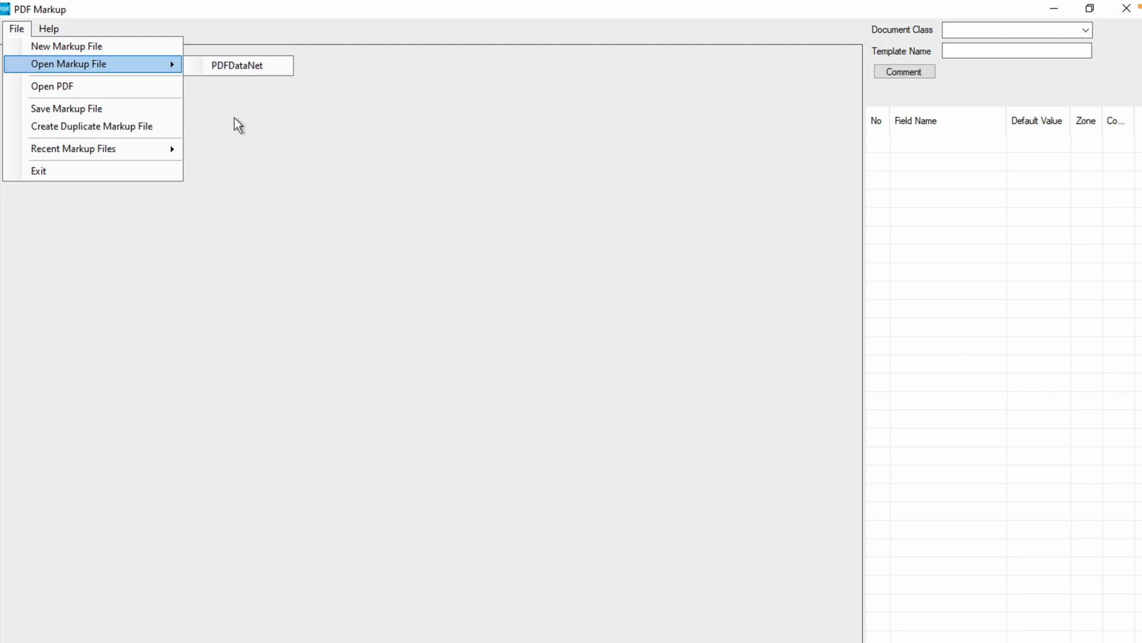
{"action": "left_click", "coordinate": [236, 67]}
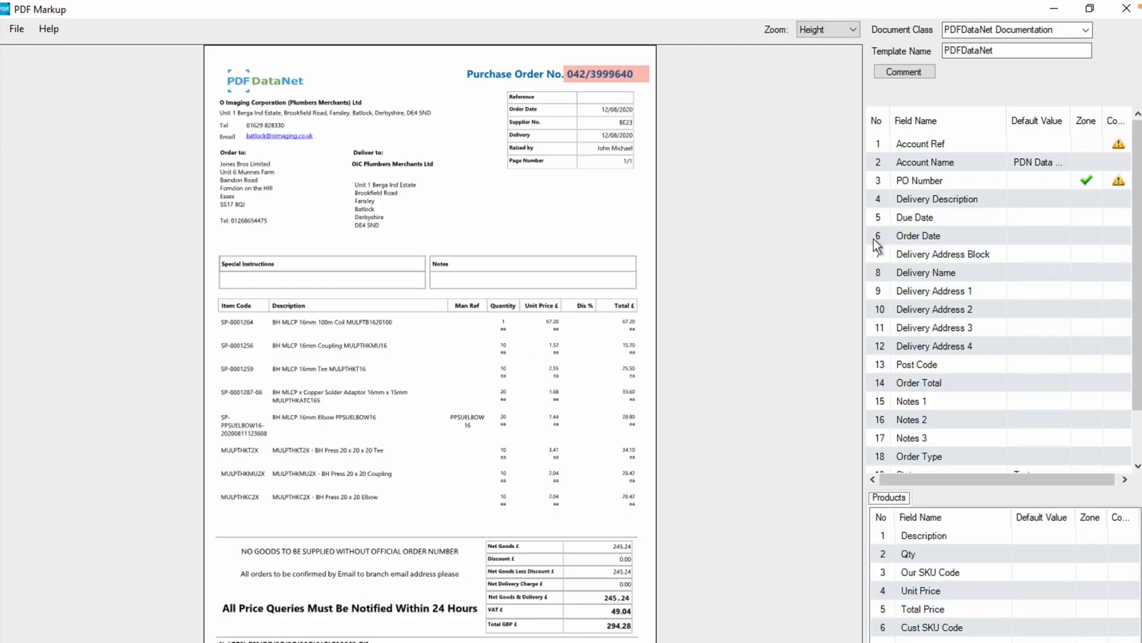
Save the reopened PDFDataNet markup file
{"action": "left_click", "coordinate": [15, 29]}
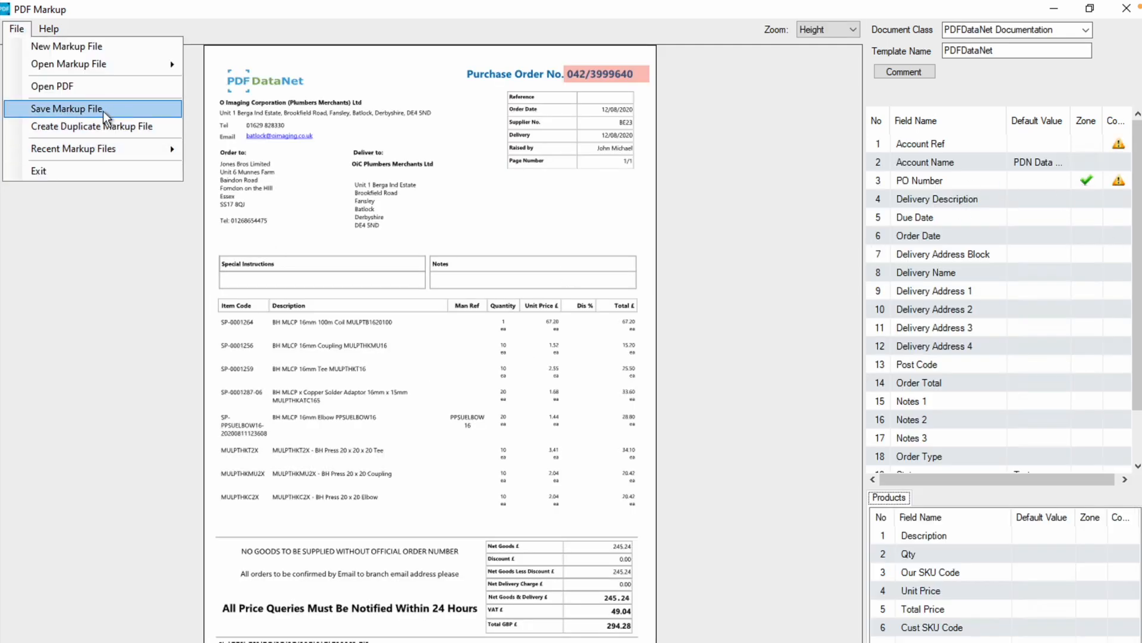
{"action": "left_click", "coordinate": [70, 111]}
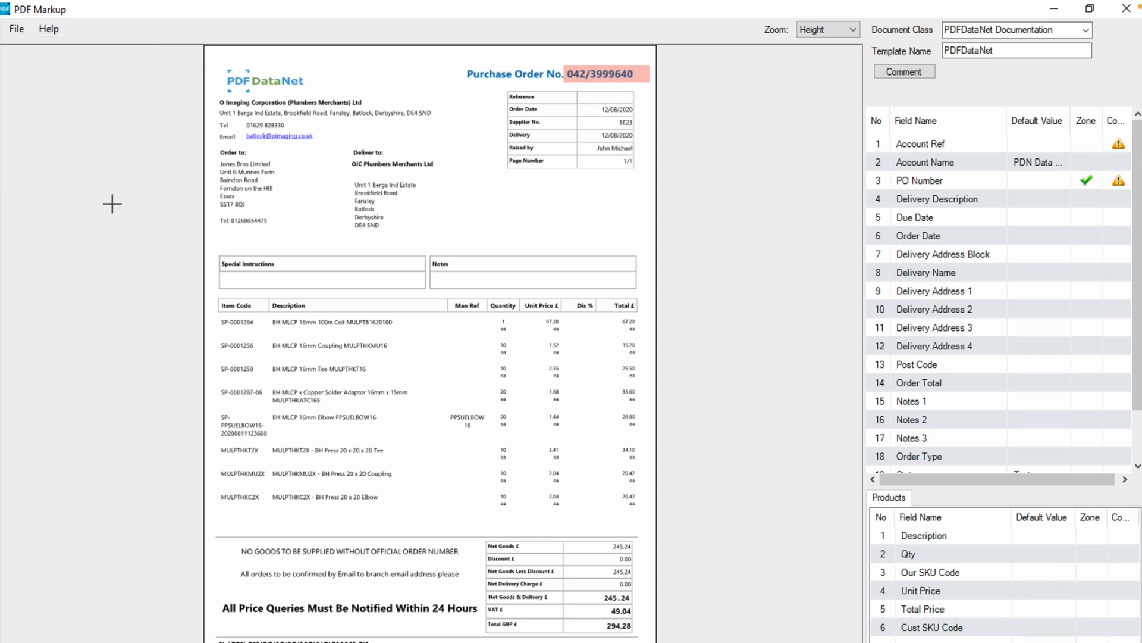
Export the PDFDataNet markup file through the Manage Markup Files settings and move the resulting Documents folder window aside
{"action": "left_click", "coordinate": [59, 28]}
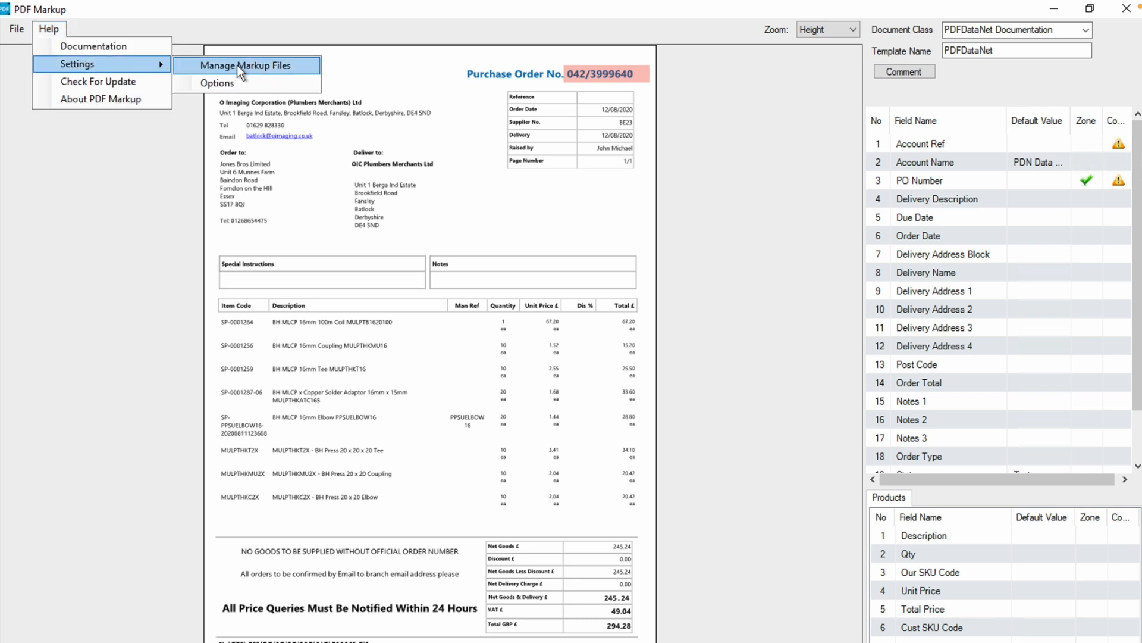
{"action": "left_click", "coordinate": [240, 66]}
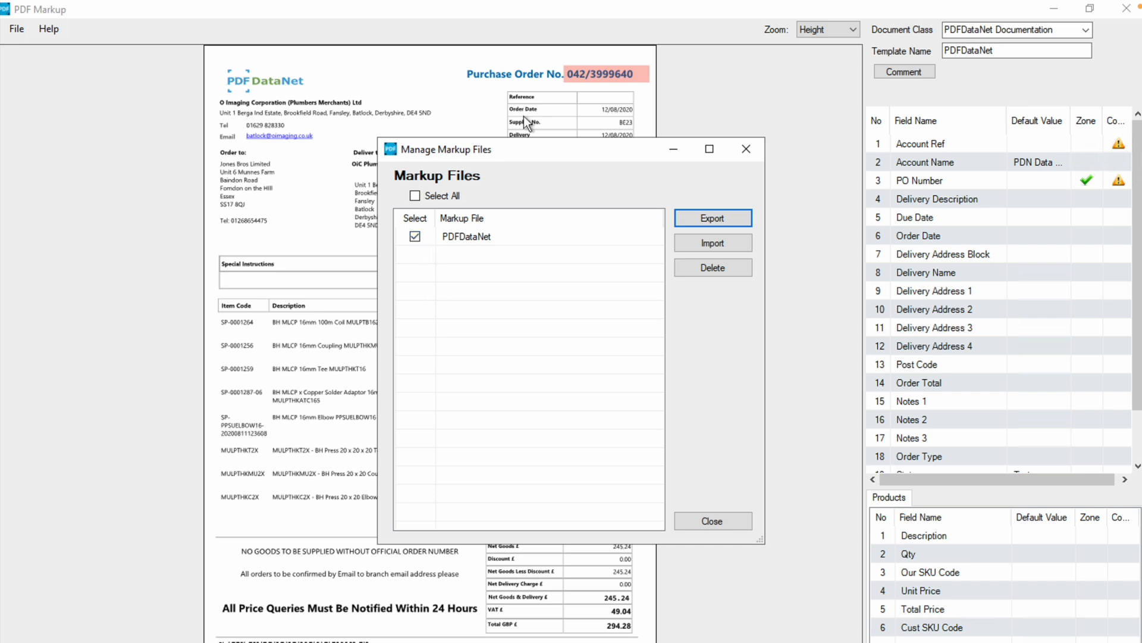
{"action": "left_click", "coordinate": [696, 219]}
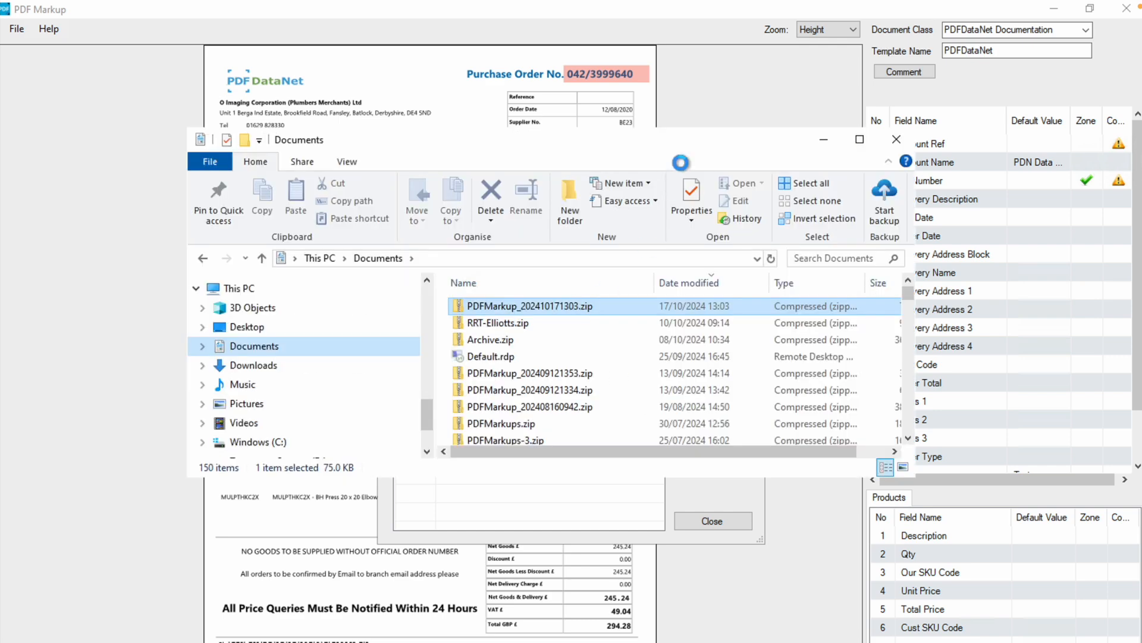
{"action": "left_click_drag", "start_coordinate": [619, 151], "coordinate": [711, 422]}
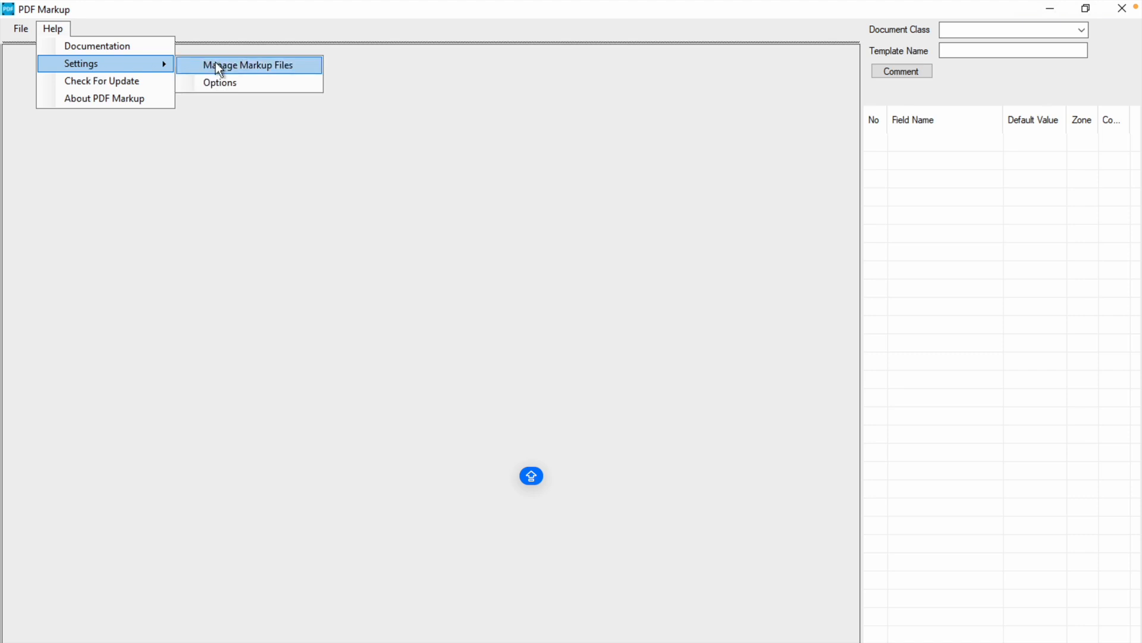
Open the Manage Markup Files settings again and select the first markup file in the list
{"action": "left_click", "coordinate": [237, 66]}
{"action": "left_click", "coordinate": [416, 235]}
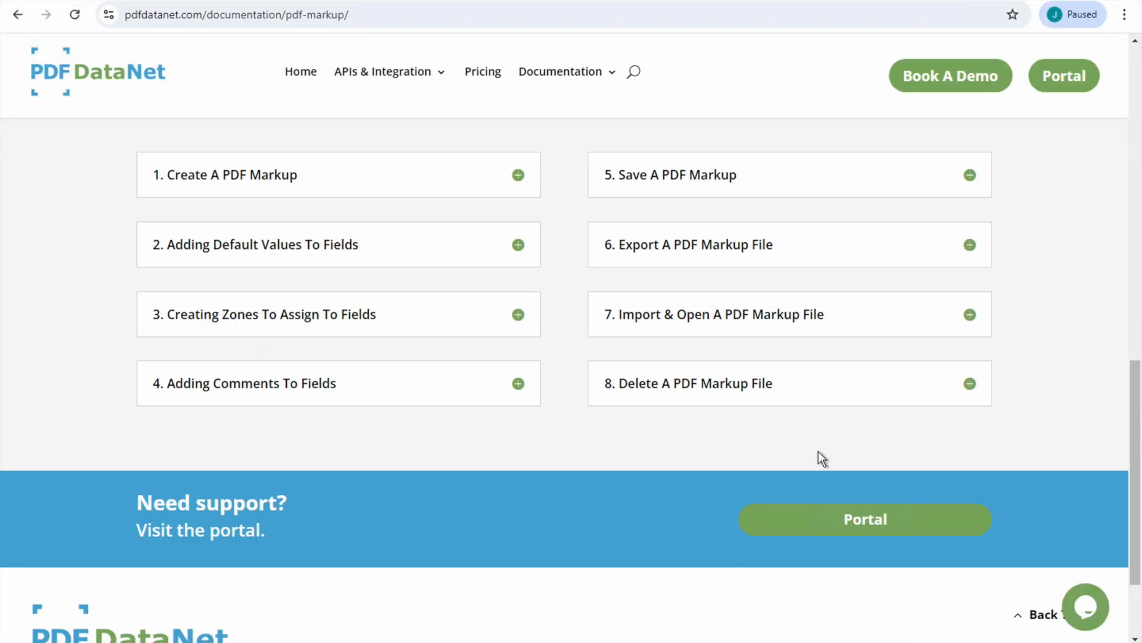
On the PDFDataNet documentation page, examine the Create A PDF Markup instructions and their first screenshot enlarged, then collapse the section
{"action": "scroll", "coordinate": [819, 451], "scroll_direction": "up", "scroll_amount": 1}
{"action": "scroll", "coordinate": [819, 451], "scroll_direction": "up", "scroll_amount": 1}
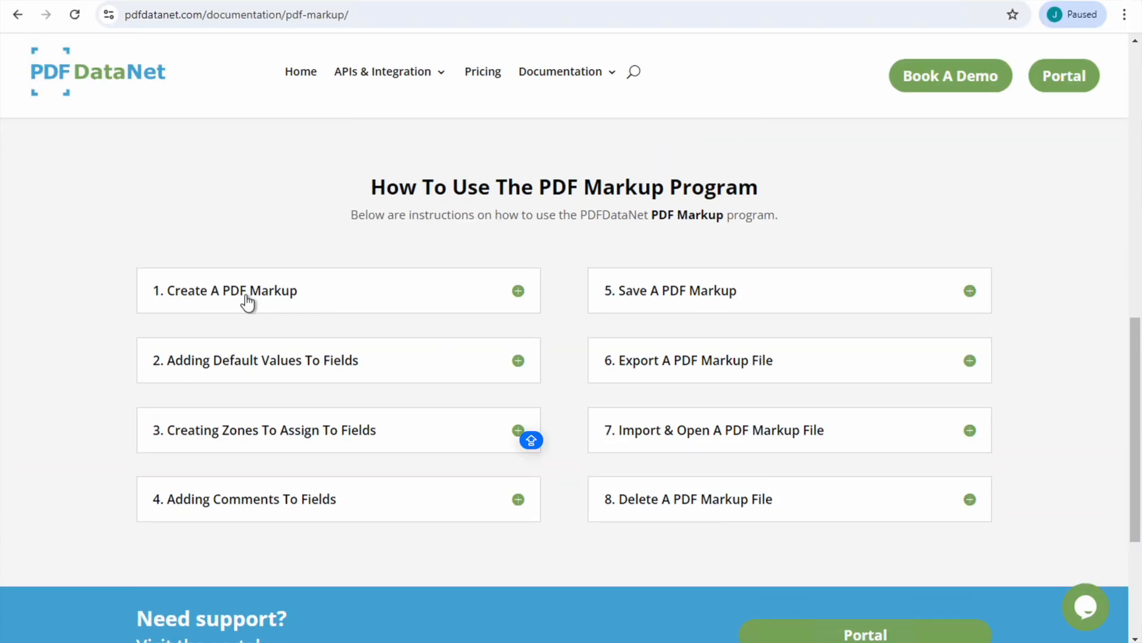
{"action": "left_click", "coordinate": [224, 288]}
{"action": "scroll", "coordinate": [331, 242], "scroll_direction": "down", "scroll_amount": 3}
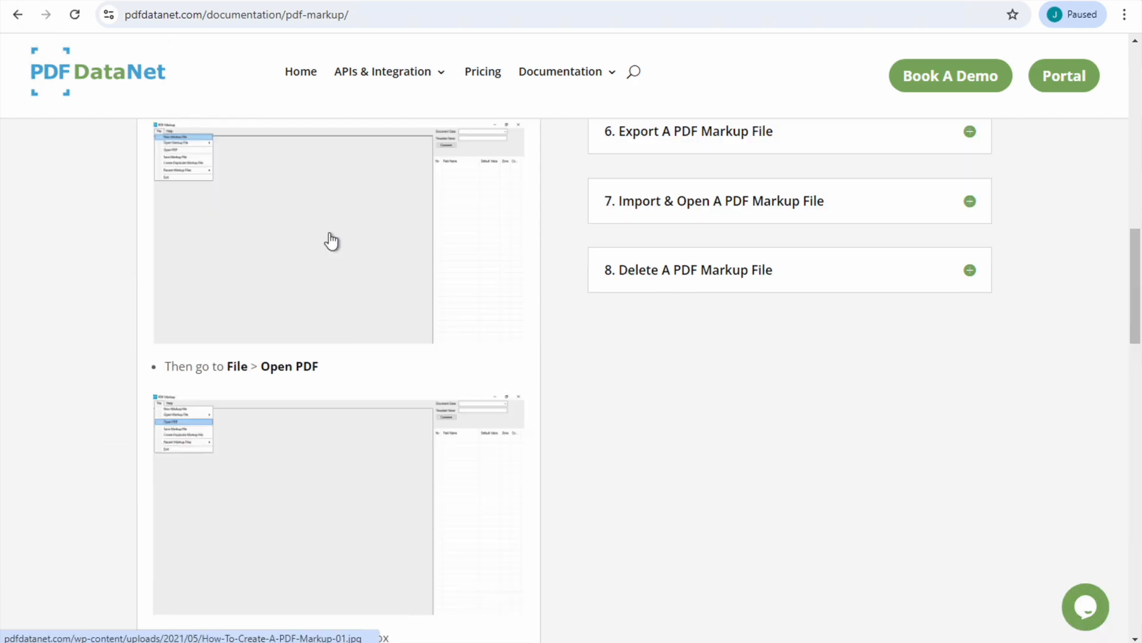
{"action": "left_click", "coordinate": [284, 232]}
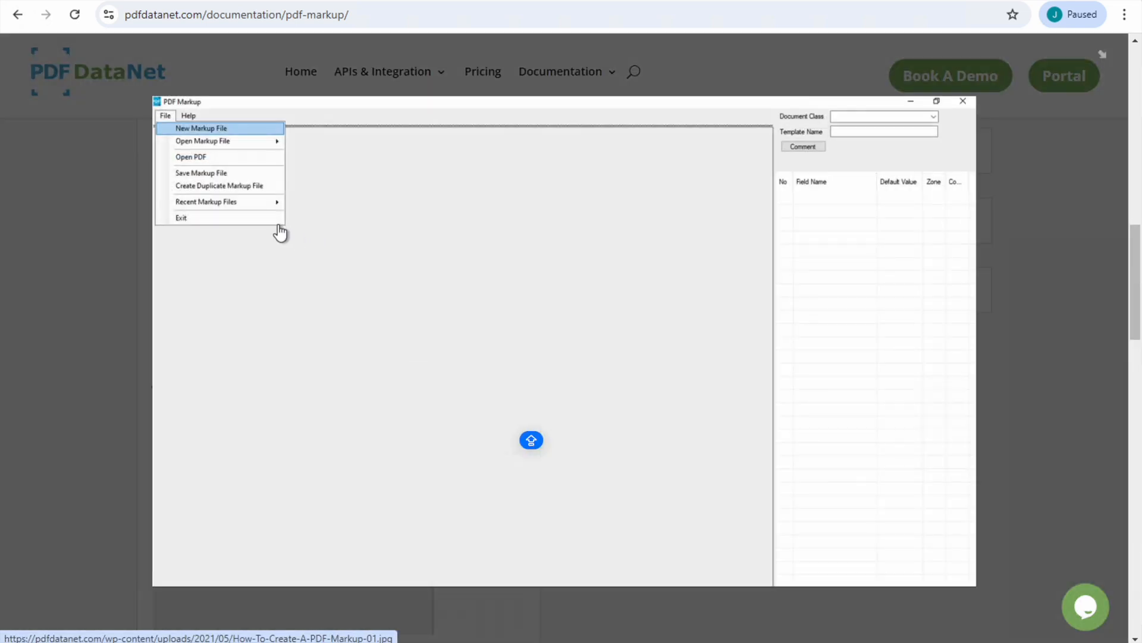
{"action": "left_click", "coordinate": [113, 226]}
{"action": "scroll", "coordinate": [396, 242], "scroll_direction": "up", "scroll_amount": 2}
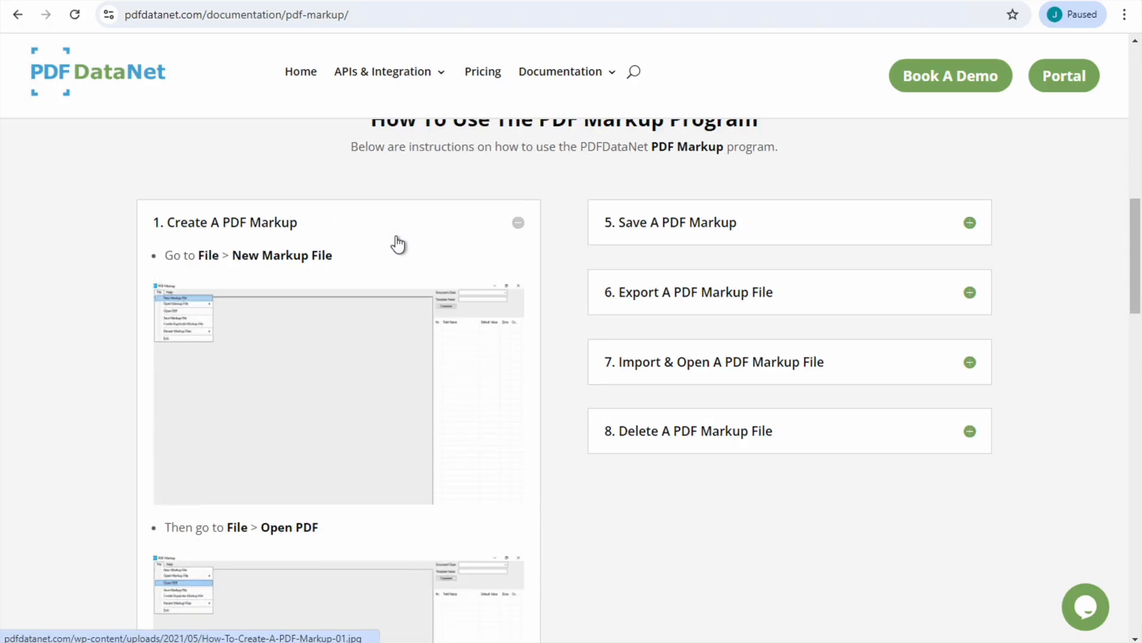
{"action": "left_click", "coordinate": [342, 225]}
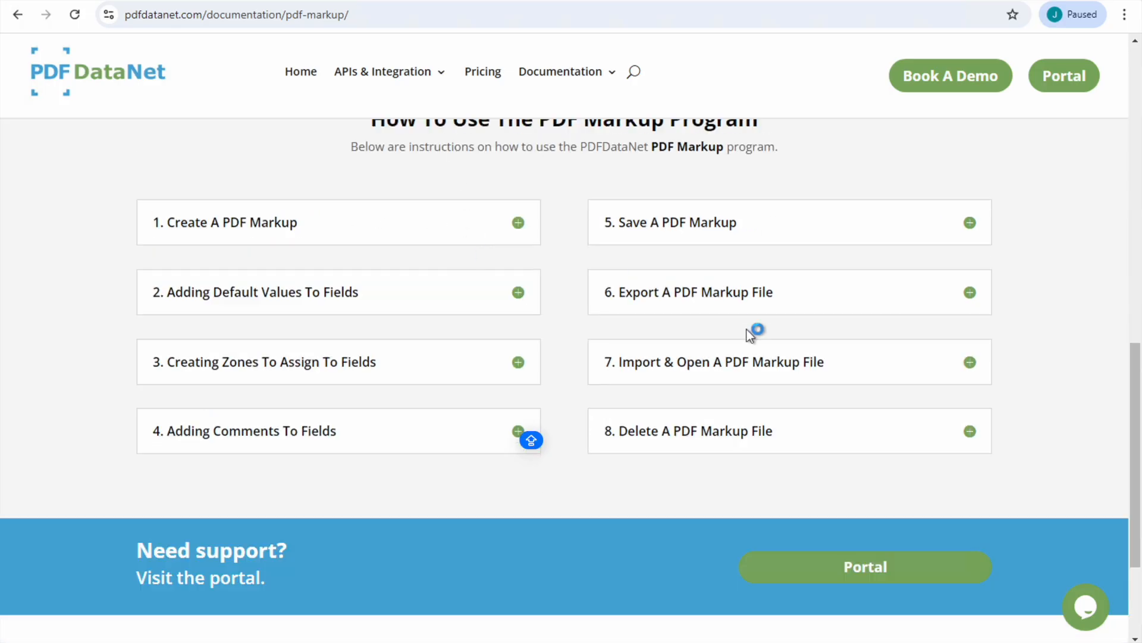